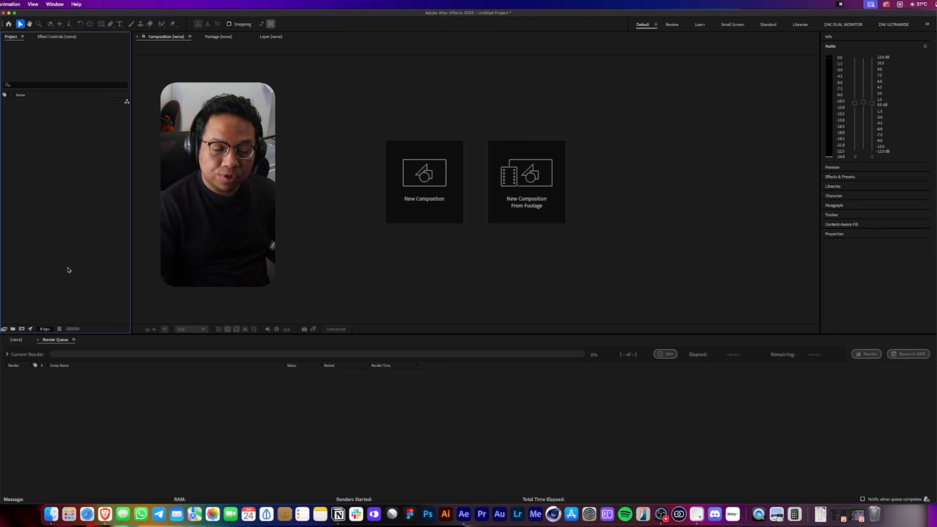
Import the three asset files from the GFX folder into the project.
click(51, 514)
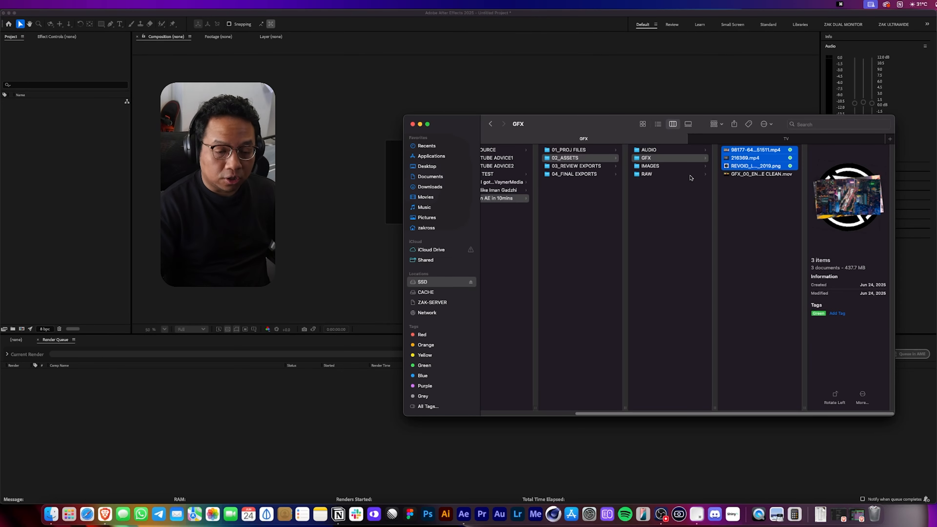
drag(746, 157, 46, 130)
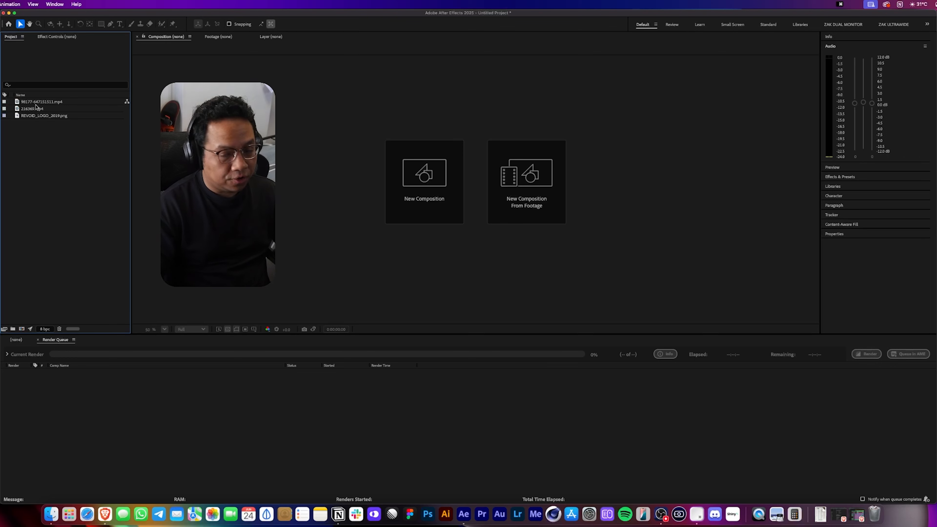
Create a new project folder named 00_RENDER.
right_click(28, 138)
click(45, 150)
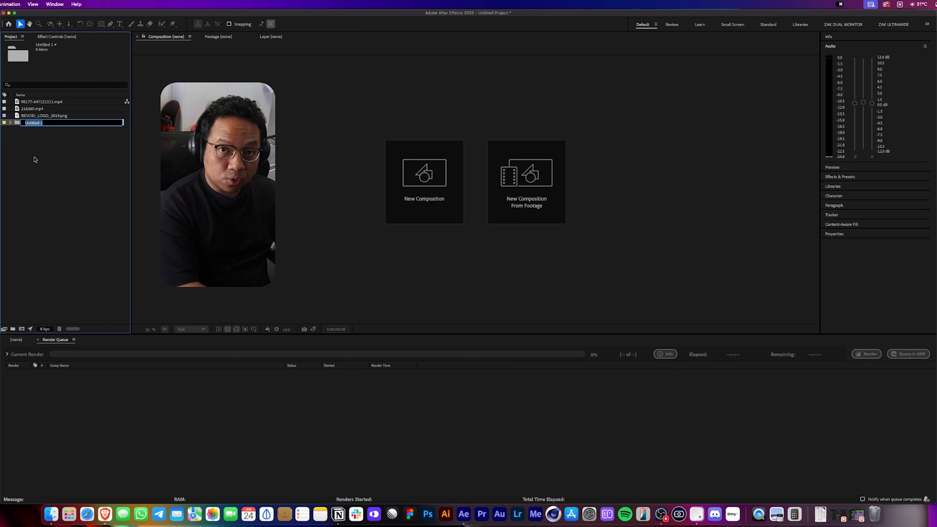
text(00_RENDER)
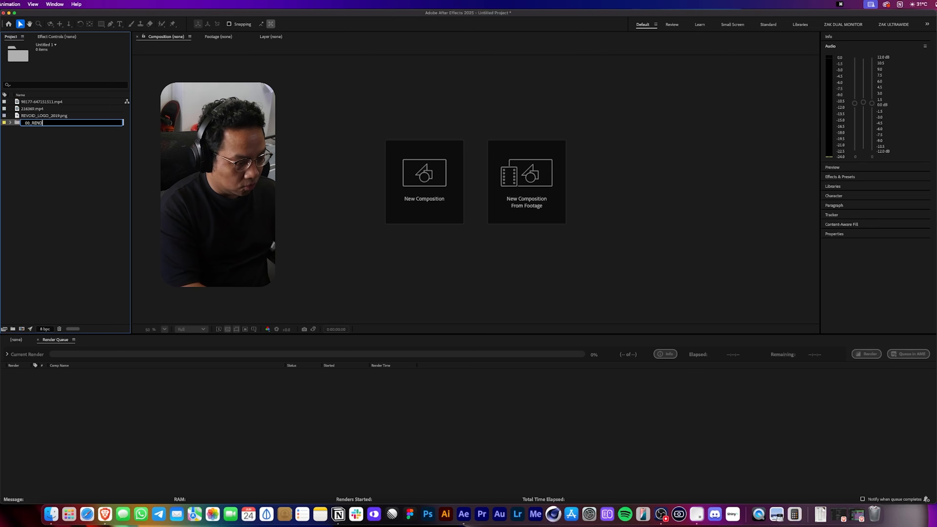
key(Return)
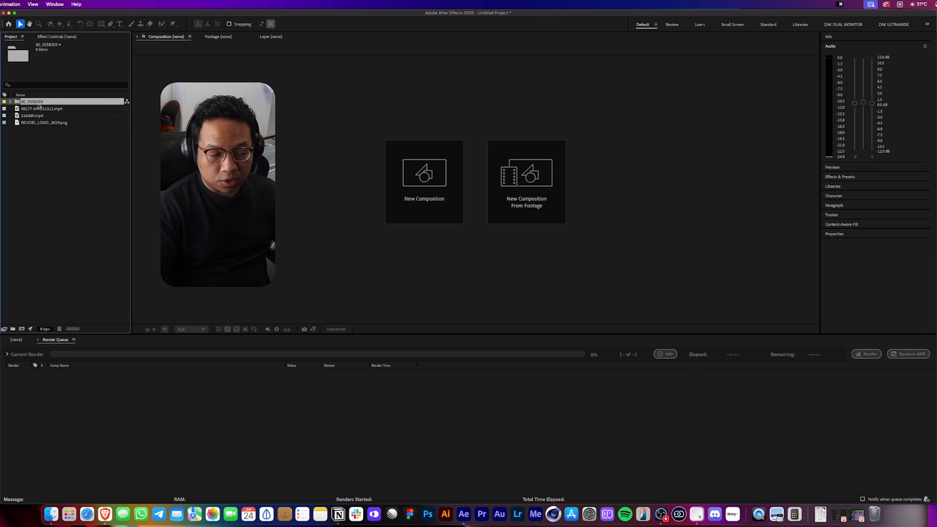
Create a new project folder named 01_PRECOMP.
right_click(34, 186)
click(48, 198)
text(01_PRECOMP)
key(Return)
Create a new project folder named 02_ASSETS holding the three imported files, and expand it.
right_click(52, 195)
click(68, 209)
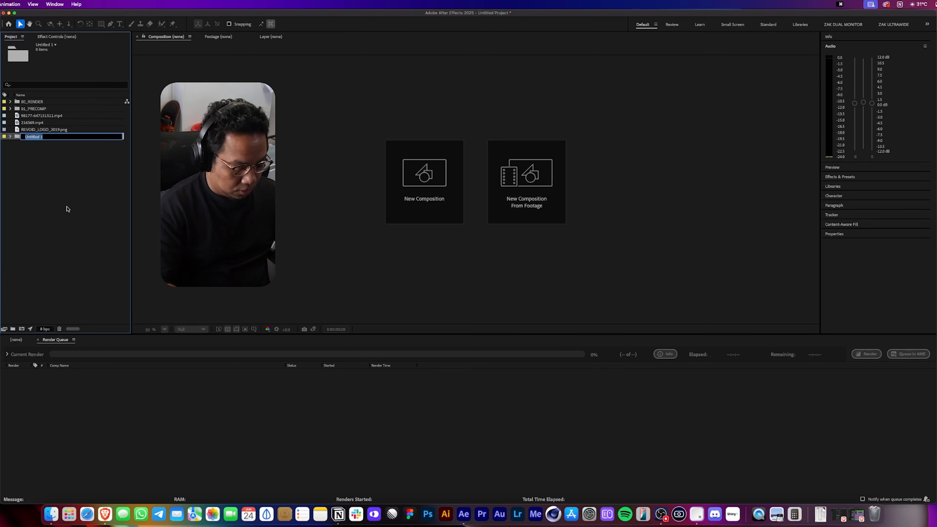
text(02_ASS)
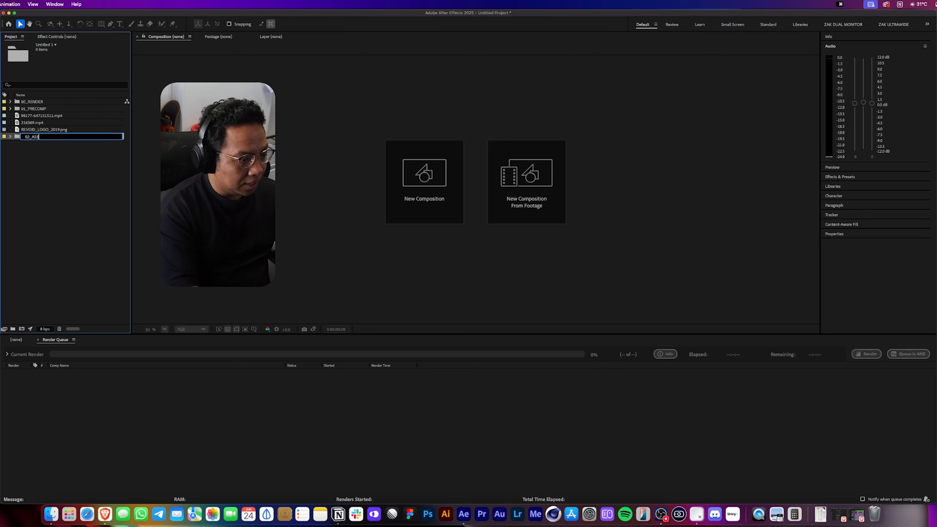
text(ETS)
key(Return)
click(11, 115)
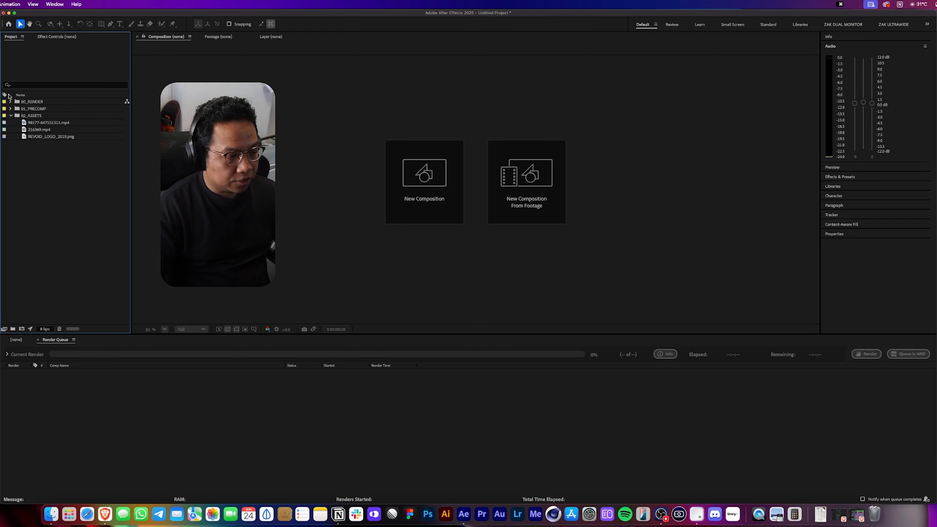
click(23, 101)
click(0, 4)
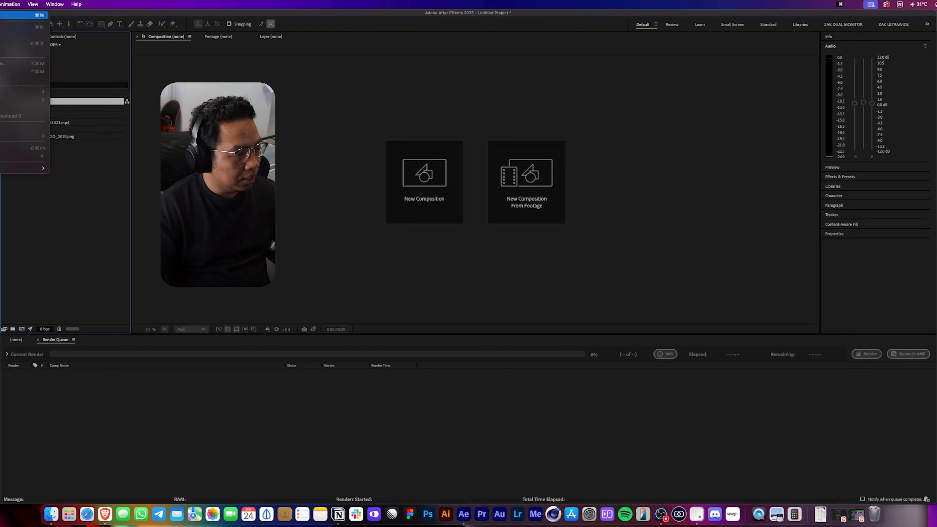
click(23, 15)
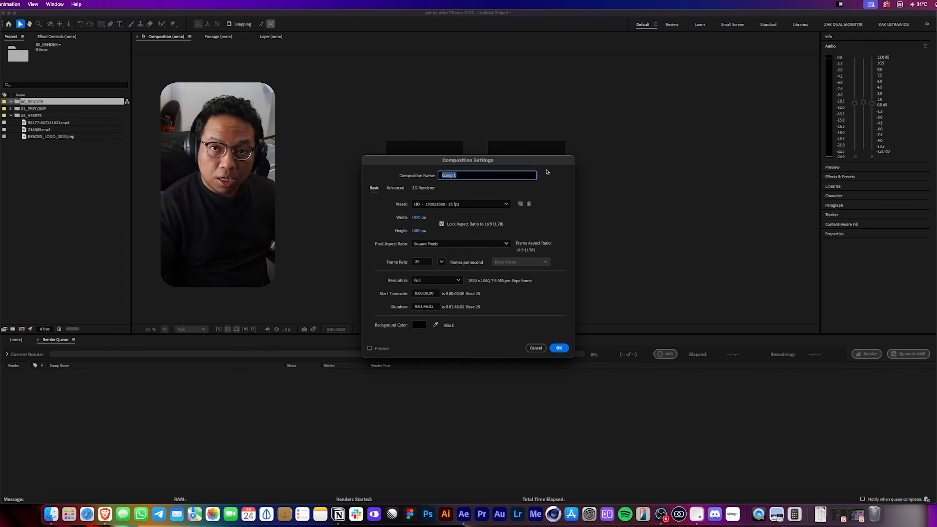
text(r)
click(538, 348)
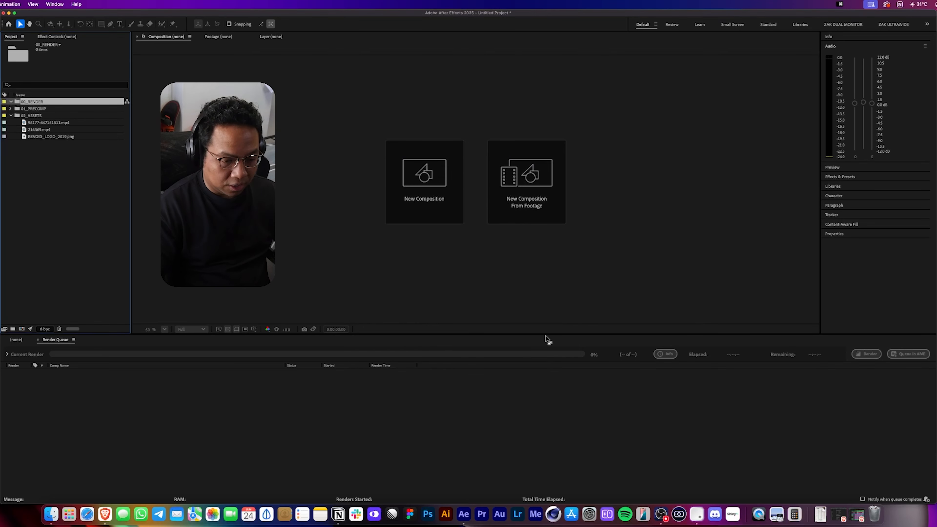
Create a new composition named TUTORIAL with the HD 1920x1080 25 fps preset inside 00_RENDER.
key(super+n)
click(471, 203)
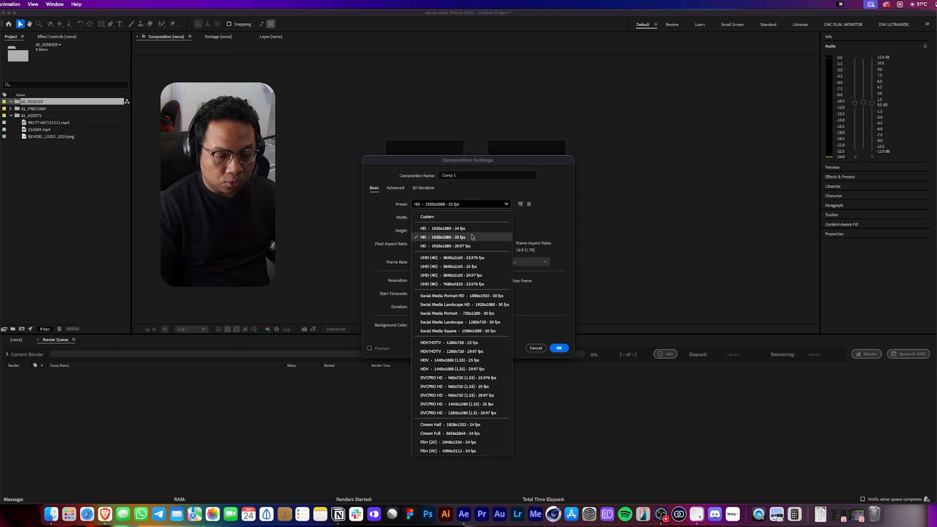
click(473, 237)
click(485, 176)
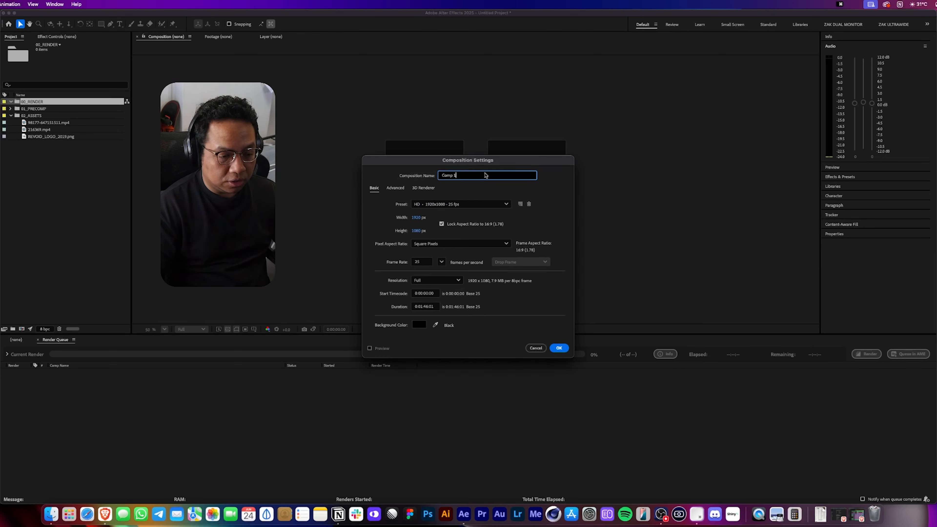
key(super+a)
text(TUTORIAL)
key(Return)
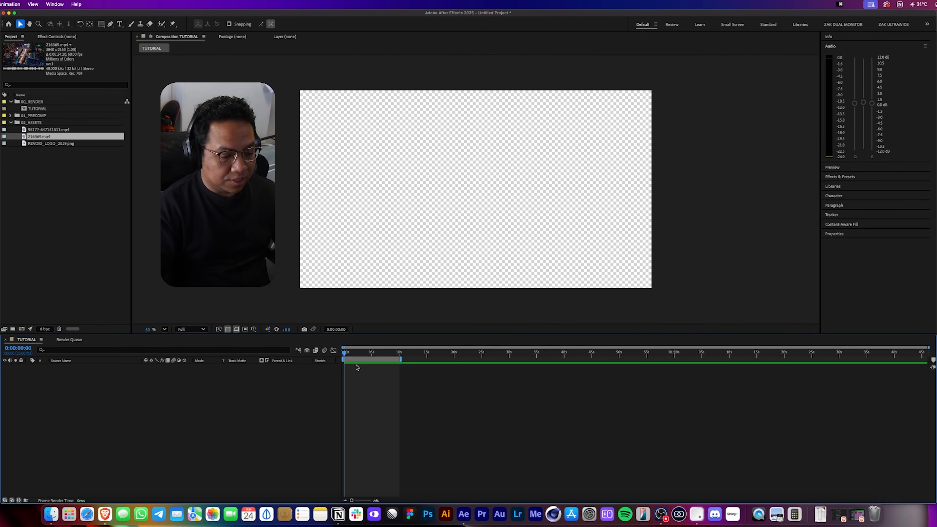
Add the 216369.mp4 clip to the TUTORIAL timeline.
click(40, 131)
click(39, 137)
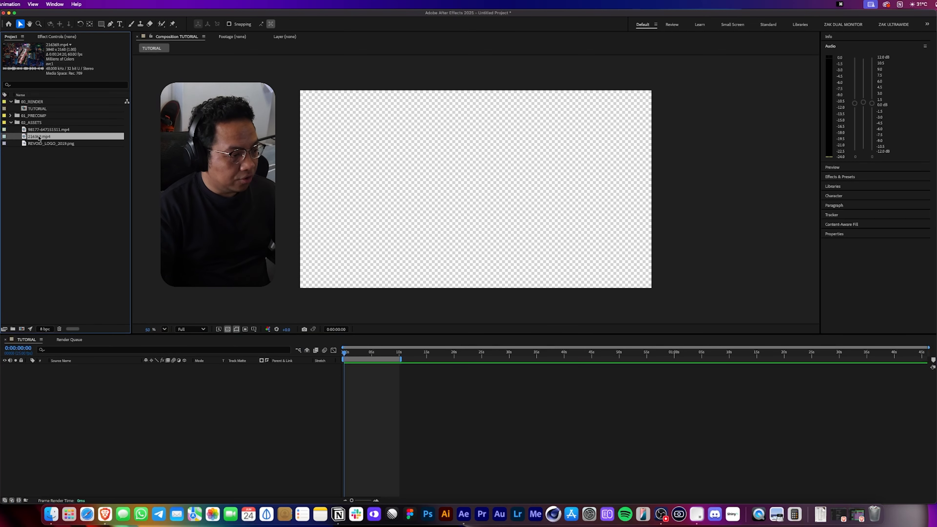
drag(38, 139, 151, 430)
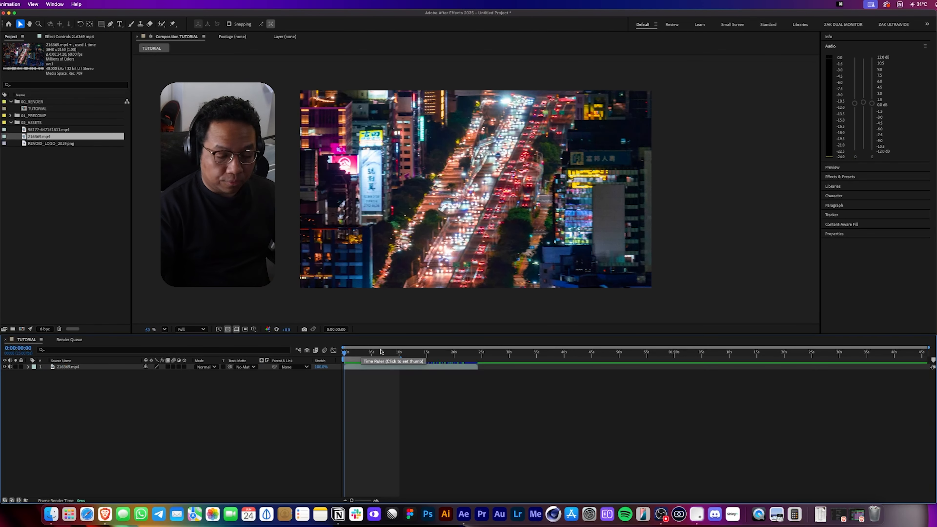
Set the end of the work area at 5 seconds.
key(=)
key(=)
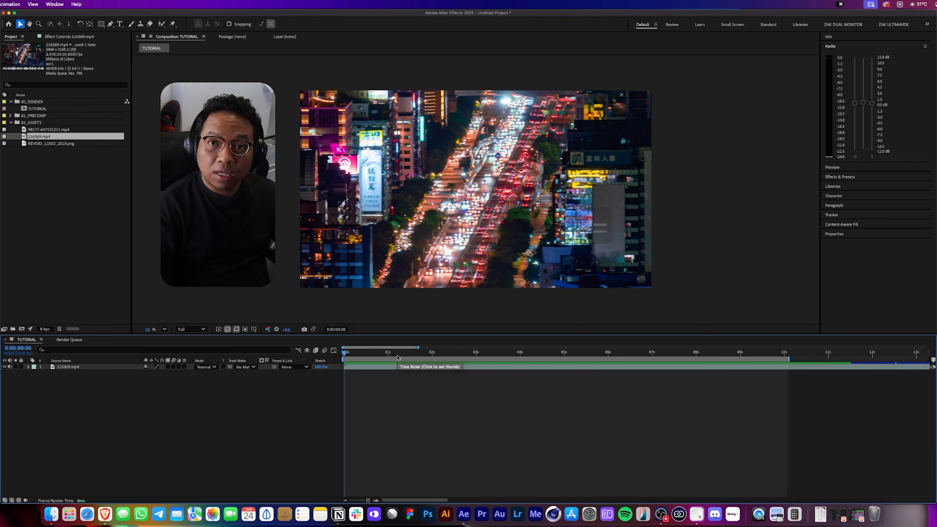
drag(398, 358, 563, 362)
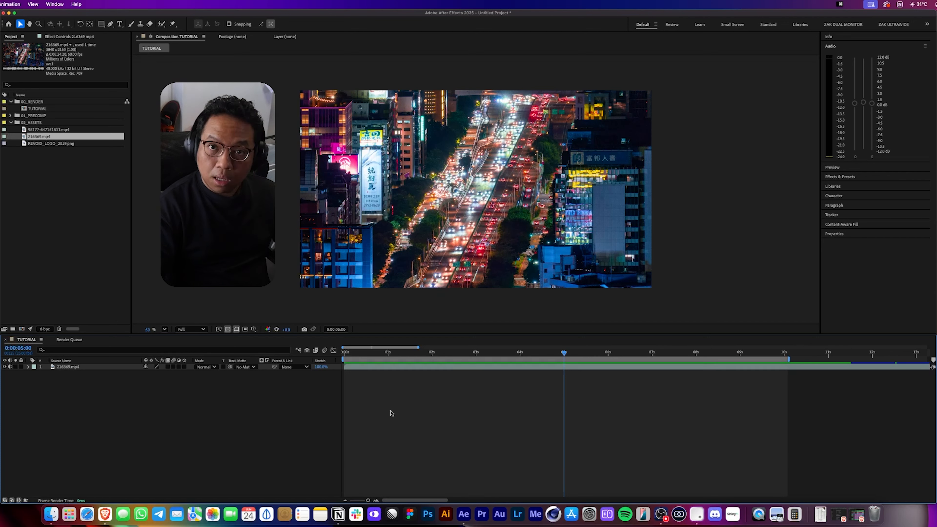
key(n)
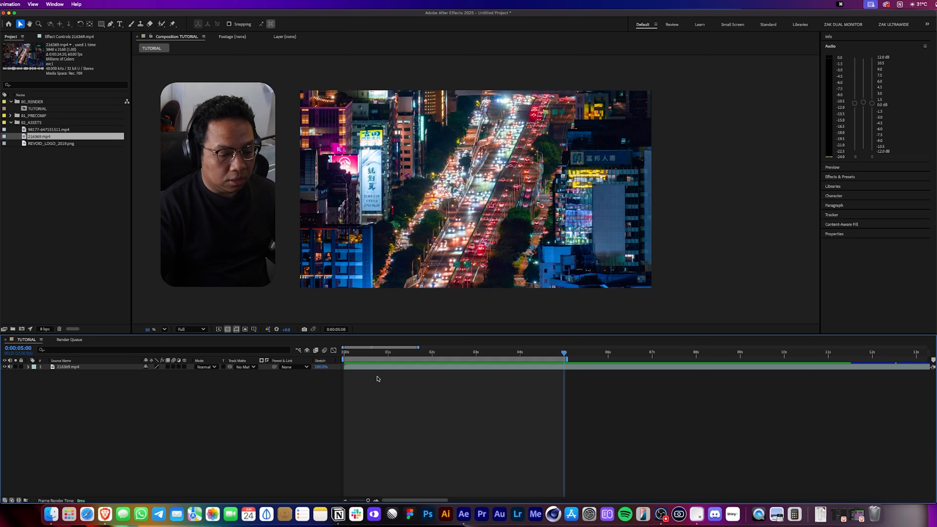
mouse_move(365, 354)
mouse_down()
mouse_move(355, 355)
mouse_move(387, 365)
mouse_move(369, 362)
mouse_up()
key(b)
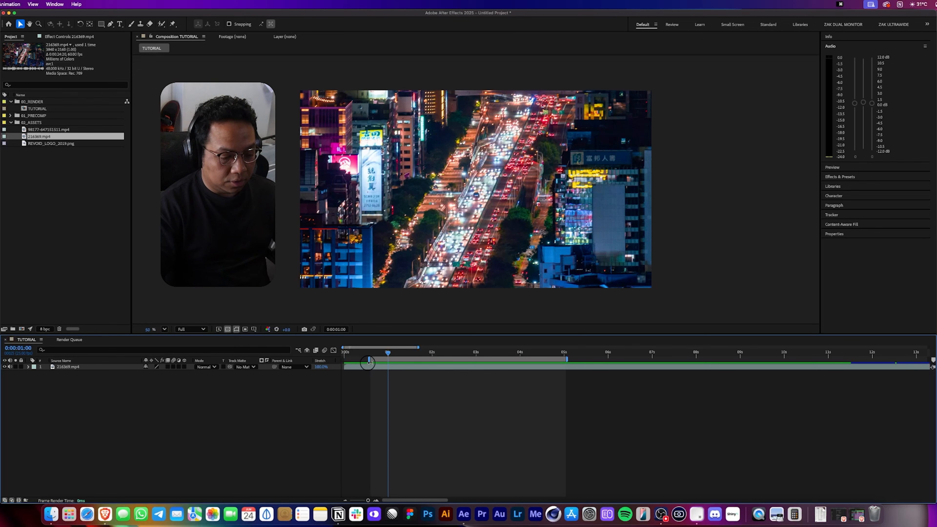
drag(369, 362, 343, 363)
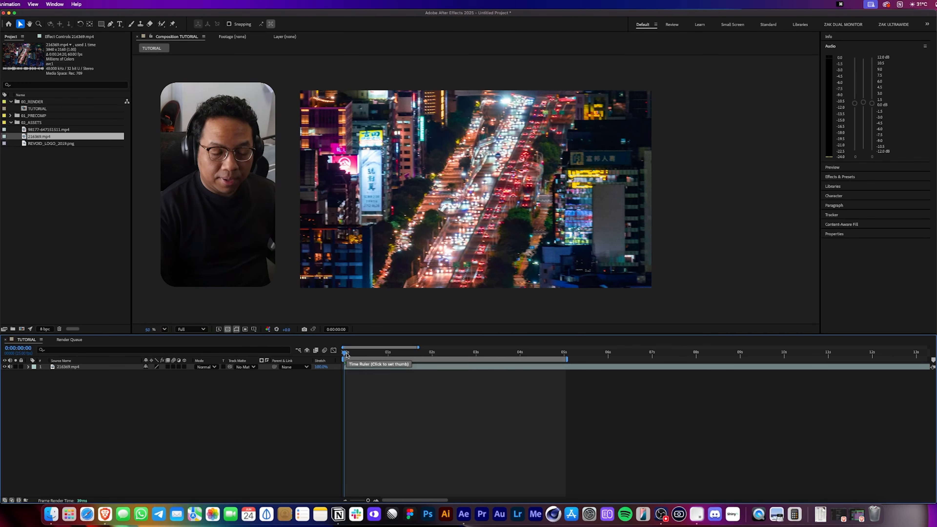
Play back a preview of the composition.
key(space)
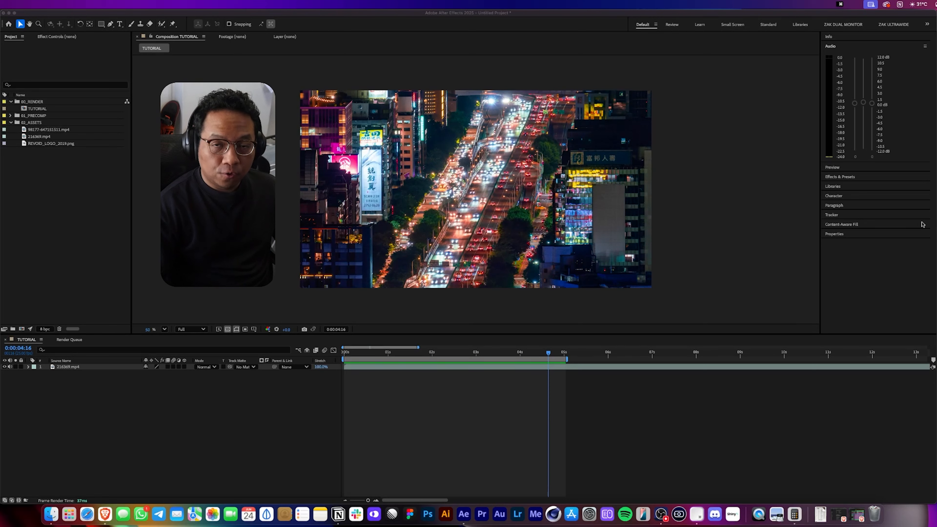
click(888, 241)
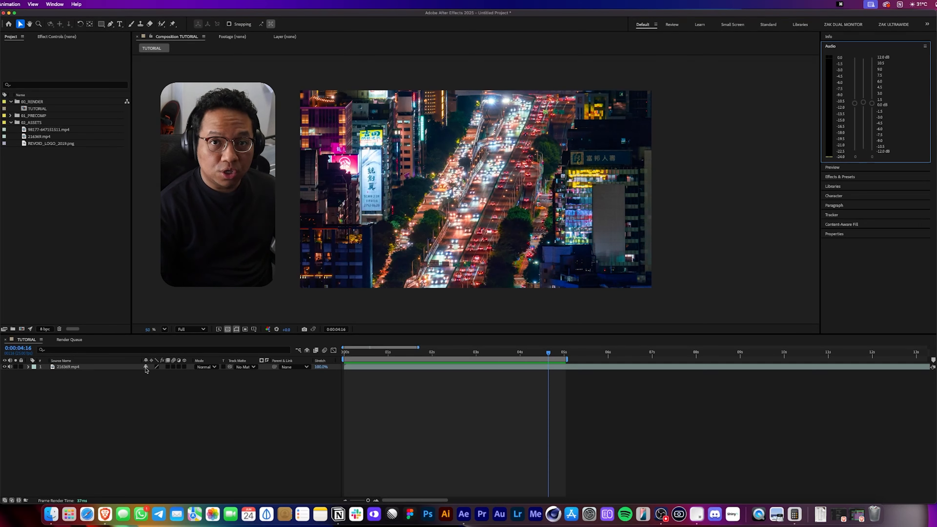
Add the REVOID_LOGO_2019.png layer above the clip and scale it to 15%.
drag(47, 144, 82, 371)
key(s)
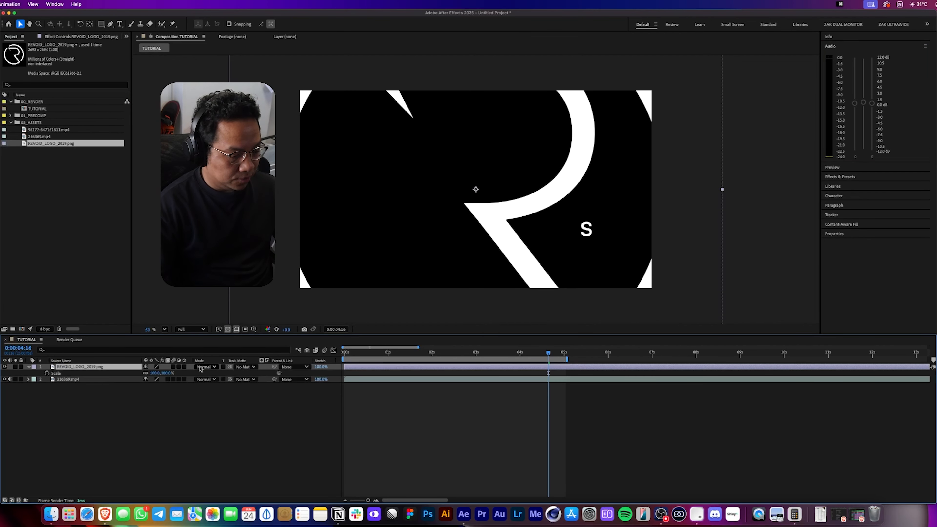
drag(164, 373, 139, 376)
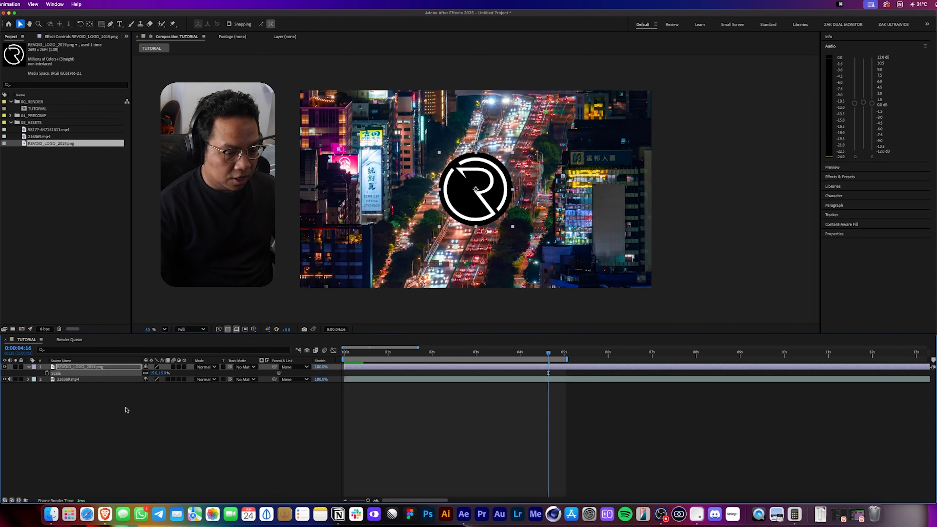
click(119, 415)
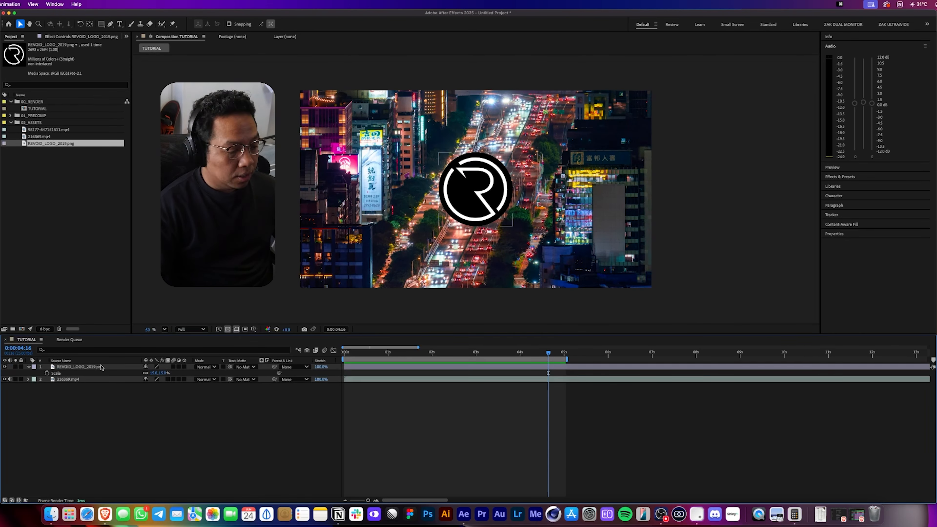
drag(83, 367, 78, 404)
click(81, 405)
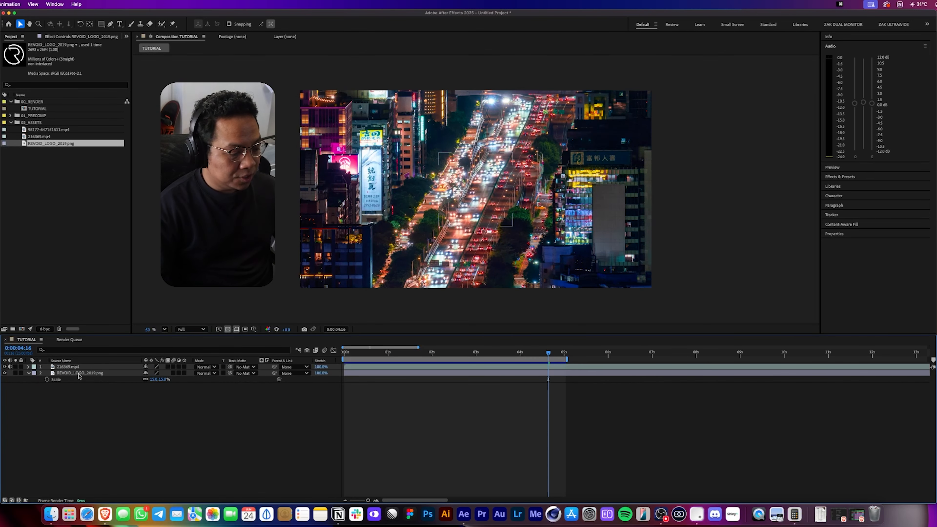
drag(71, 375, 70, 367)
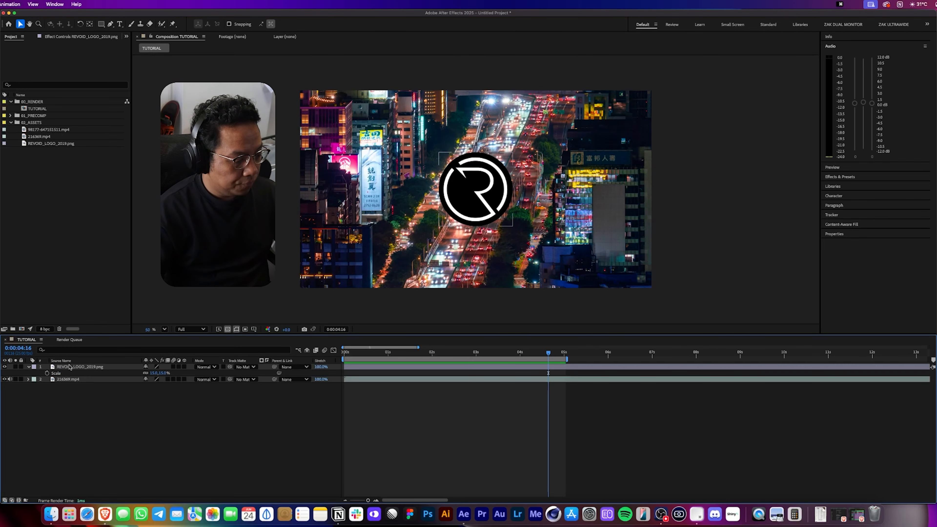
click(69, 367)
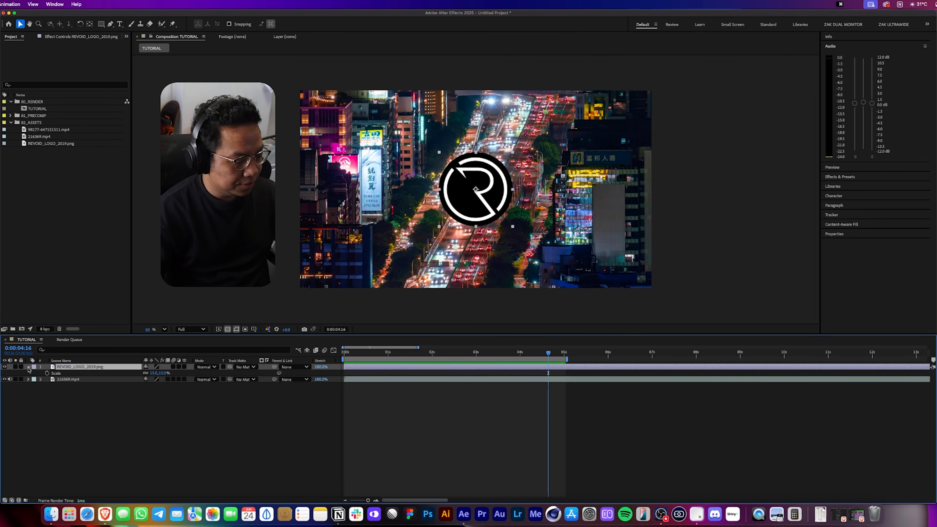
Expand the logo layer's Transform properties and set a Position keyframe at the start of the timeline.
click(29, 368)
click(28, 367)
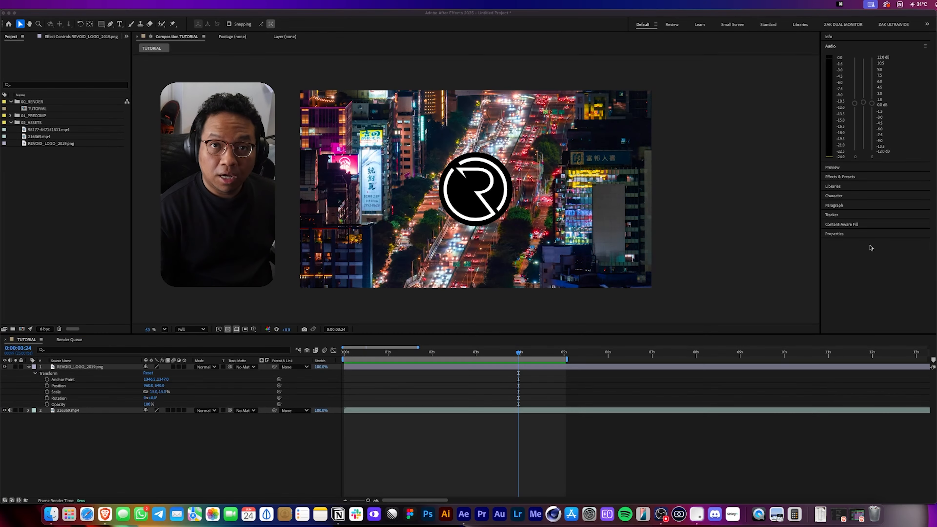
click(442, 361)
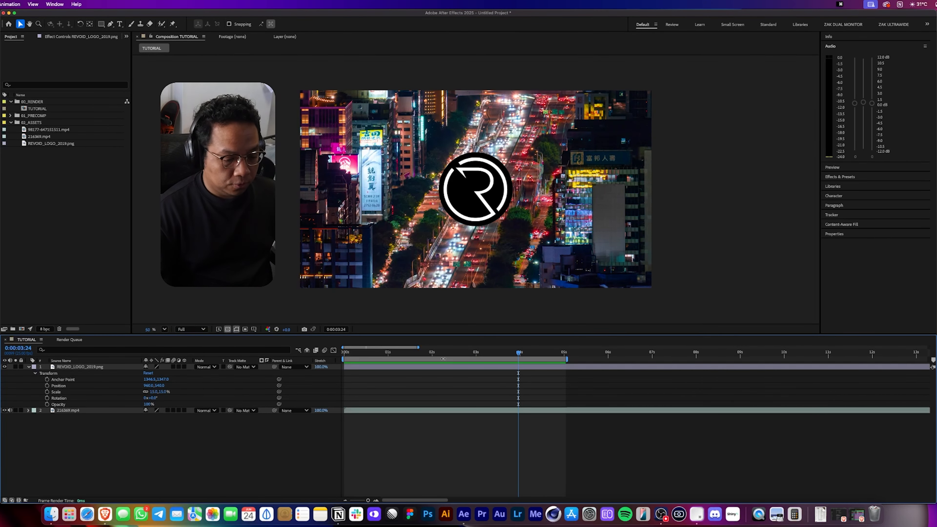
drag(455, 352, 316, 351)
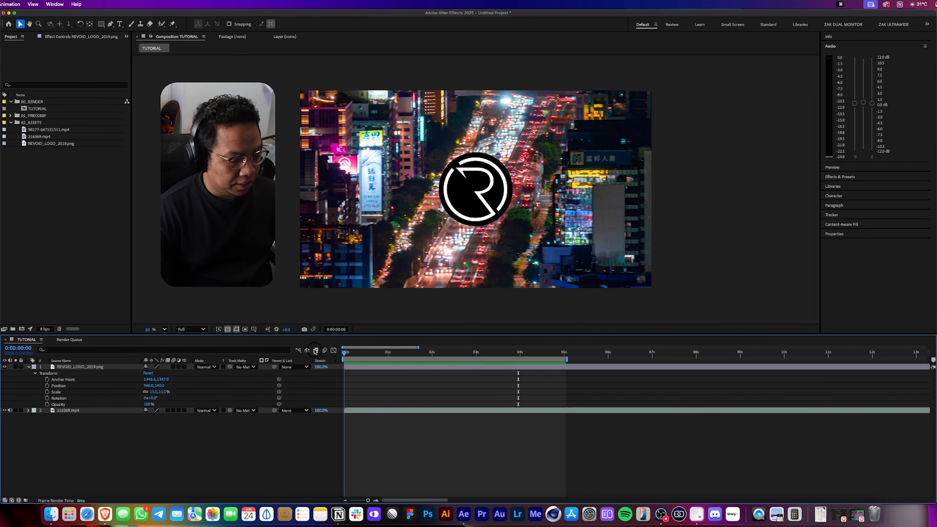
click(47, 386)
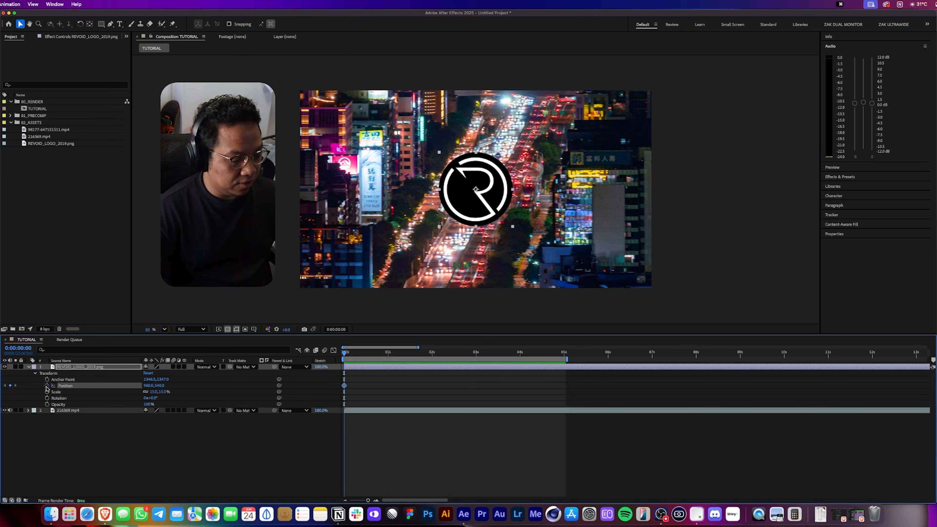
Nudge the logo's position to add a second Position keyframe at about 1 second.
mouse_move(501, 179)
mouse_down()
mouse_move(485, 318)
mouse_move(496, 164)
mouse_move(503, 168)
mouse_move(475, 166)
mouse_move(545, 166)
mouse_move(486, 168)
mouse_up()
click(388, 353)
click(373, 482)
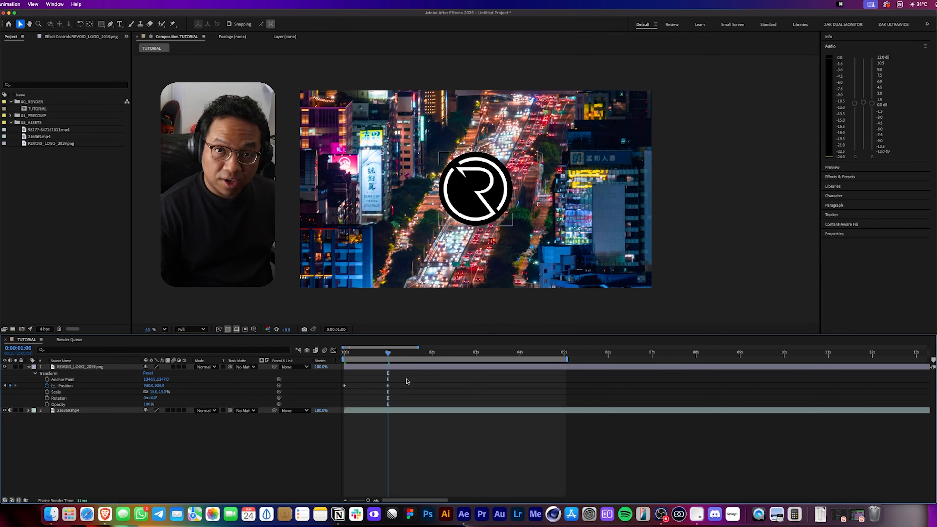
drag(388, 356, 384, 393)
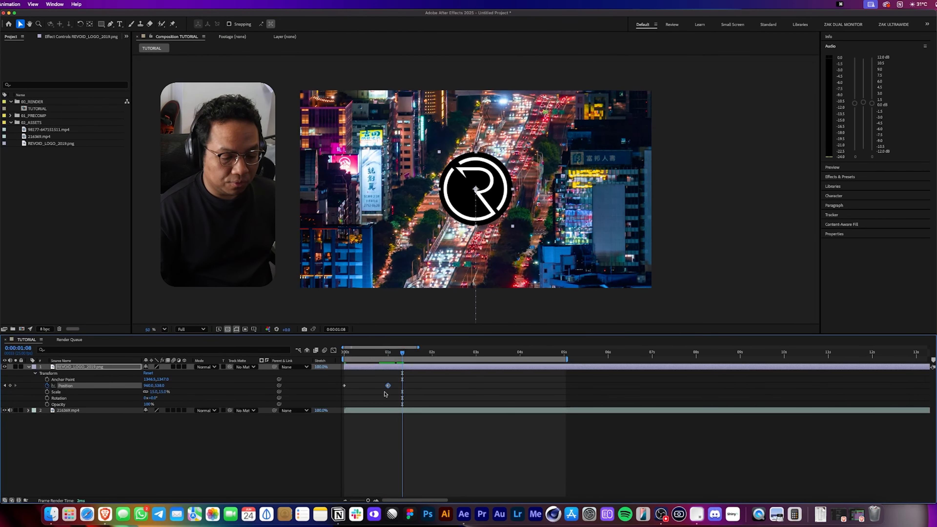
Try adding a Position keyframe at 2 seconds by moving the logo right, then undo it.
drag(402, 355, 432, 355)
click(432, 371)
drag(466, 218, 530, 217)
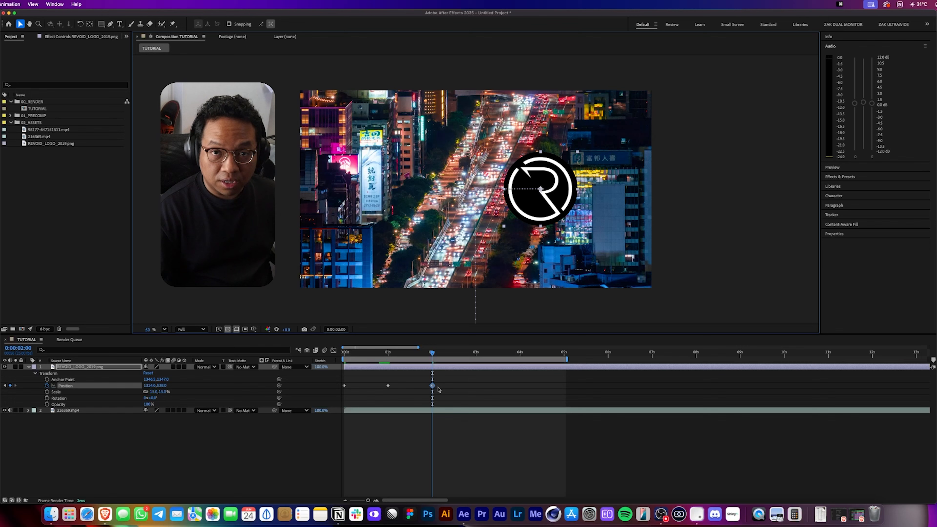
key(super+z)
Move the second Position keyframe to about 0.5 seconds and preview the animation.
drag(412, 354, 311, 357)
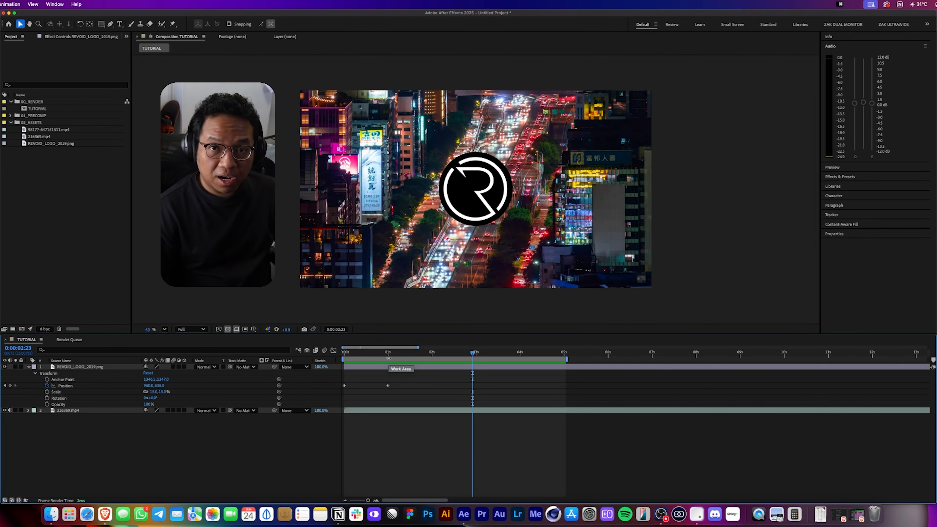
mouse_move(395, 355)
mouse_down()
mouse_move(334, 353)
mouse_move(387, 355)
mouse_up()
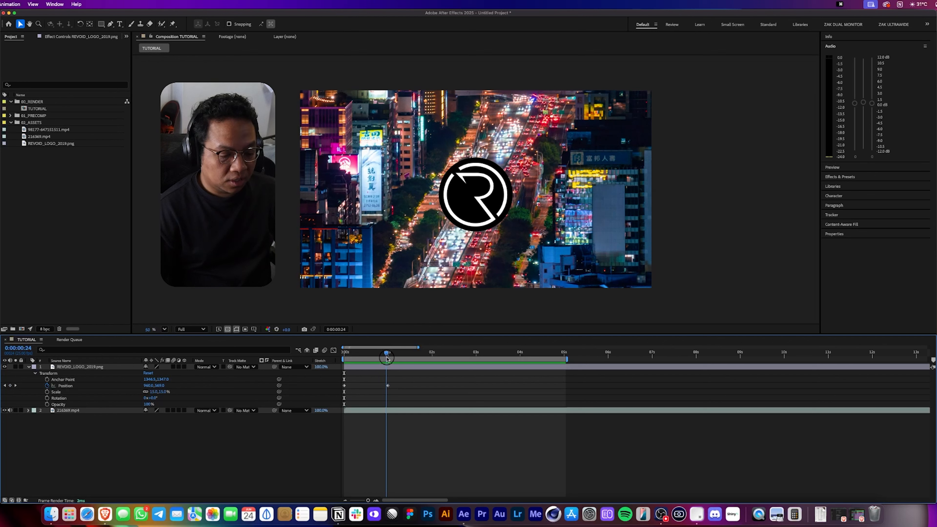
drag(387, 386, 367, 386)
key(space)
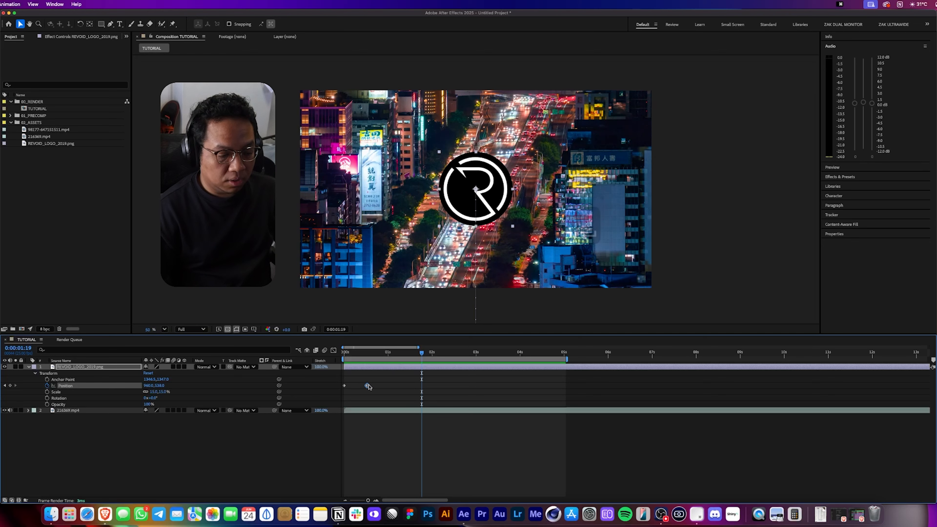
Move the second Position keyframe to about 2.7 seconds and preview the animation.
drag(368, 386, 462, 386)
click(373, 446)
key(space)
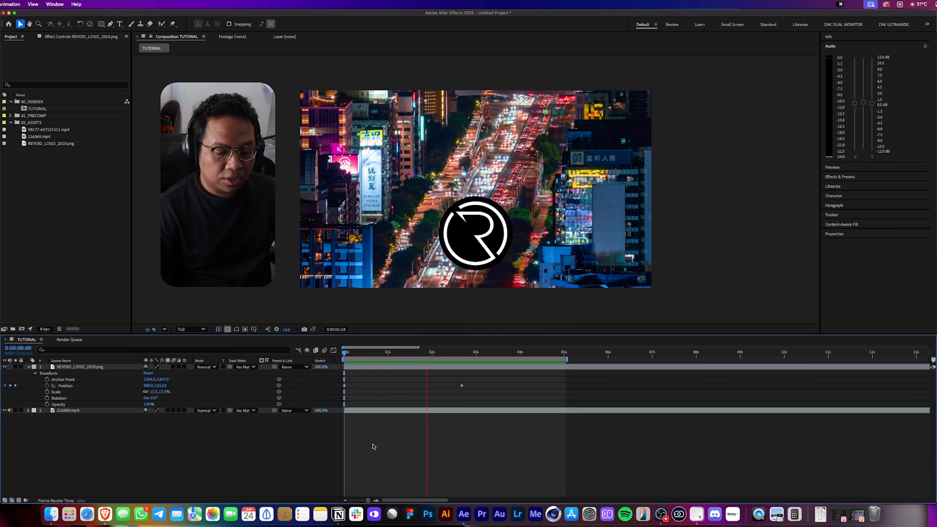
key(space)
Return the second Position keyframe to 1 second and preview the animation from the start.
drag(463, 388, 388, 387)
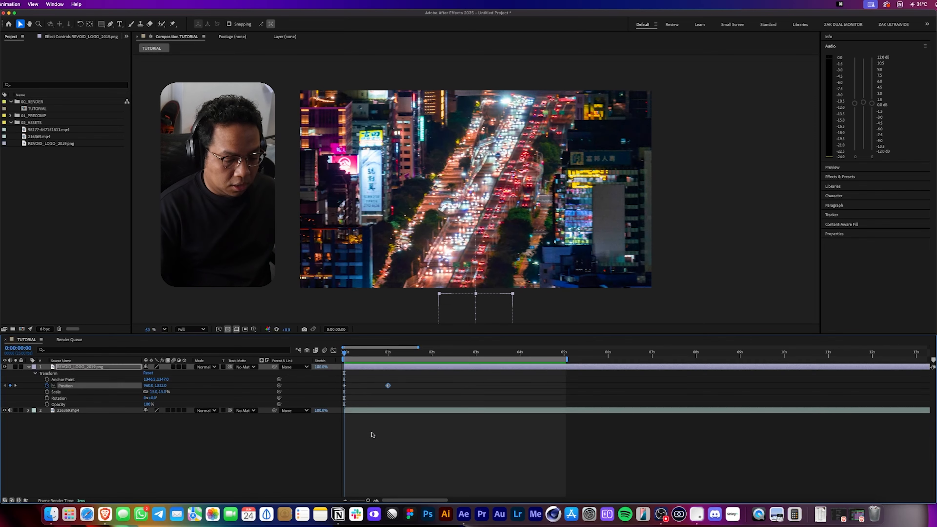
key(Home)
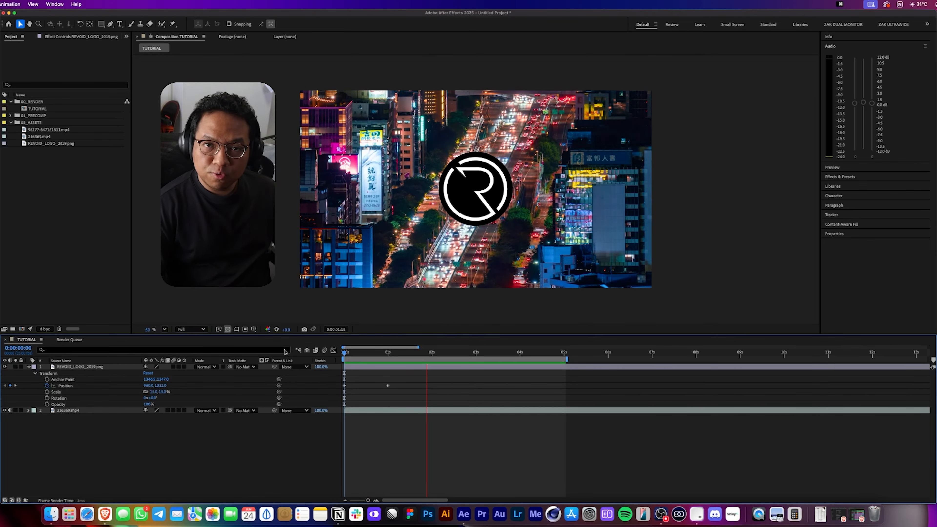
key(space)
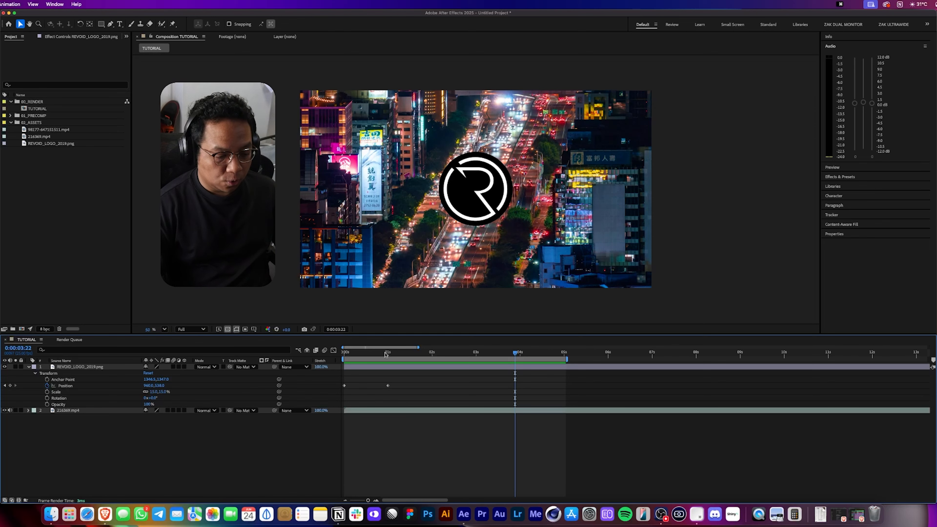
Select both Position keyframes and apply Easy Ease to them, then preview the movement.
key(Home)
drag(397, 383, 321, 402)
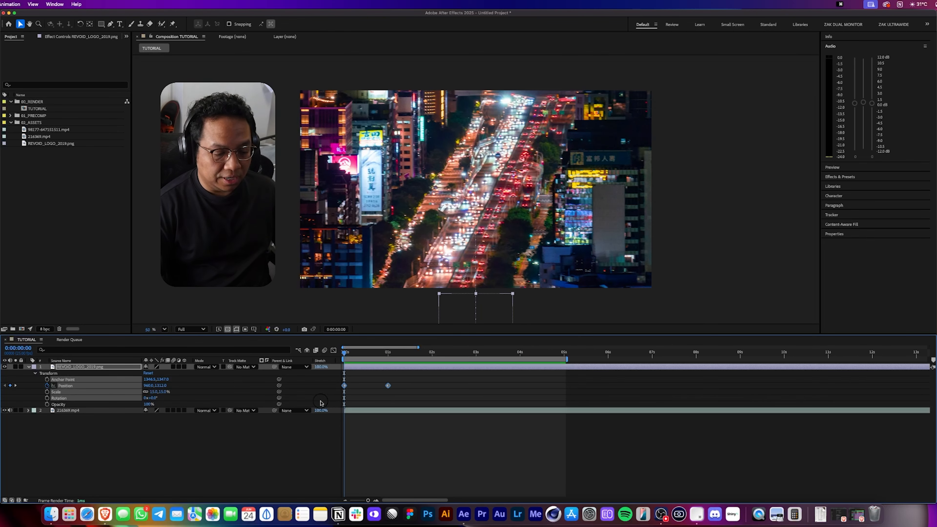
right_click(388, 386)
mouse_move(442, 496)
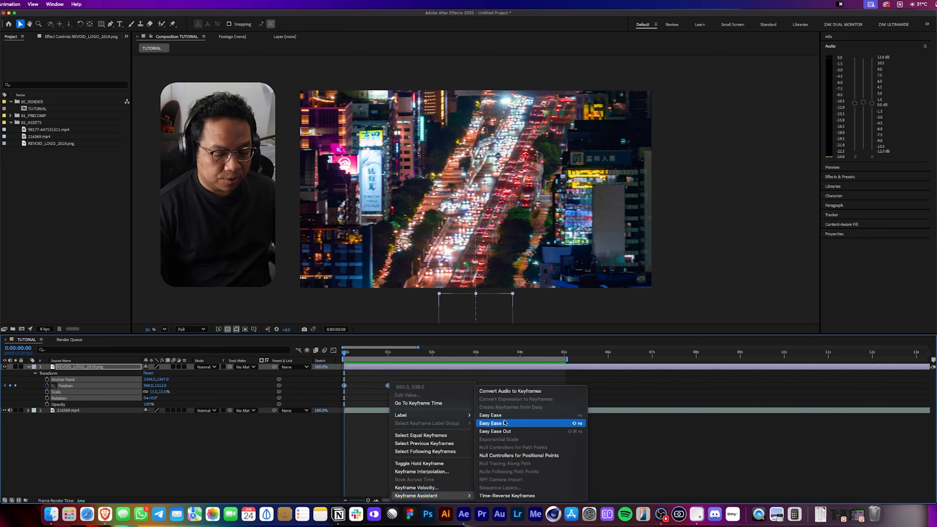
click(579, 416)
key(space)
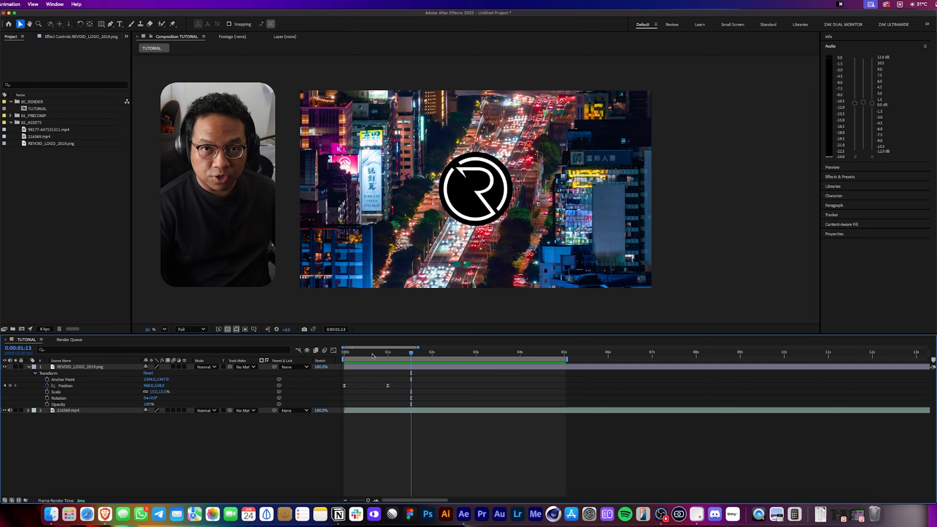
Preview the eased logo animation from the start of the timeline.
key(Home)
key(space)
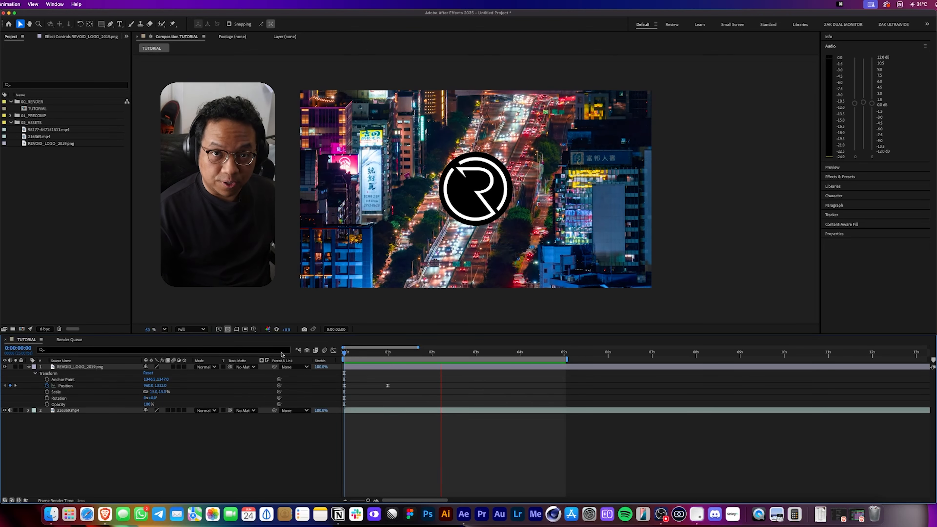
key(space)
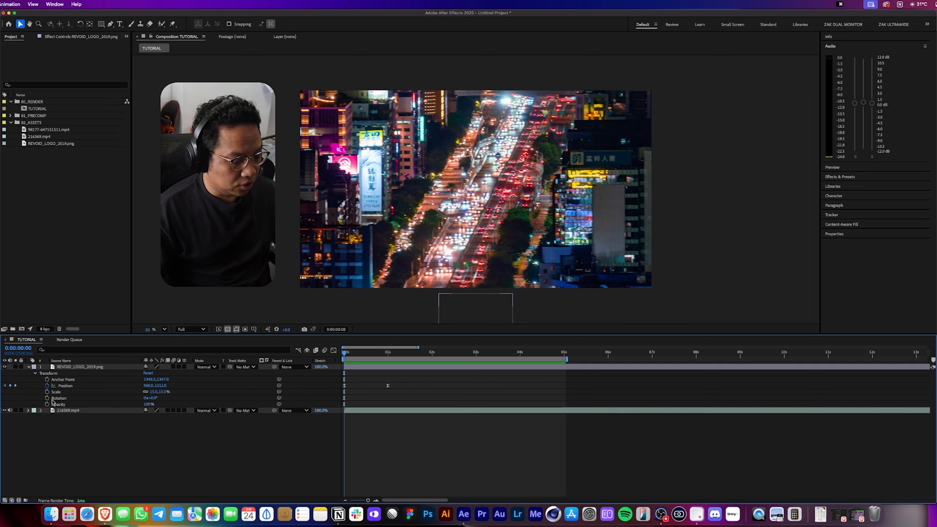
Set an Opacity keyframe of 0% for the logo at the start of the timeline.
drag(360, 355, 336, 357)
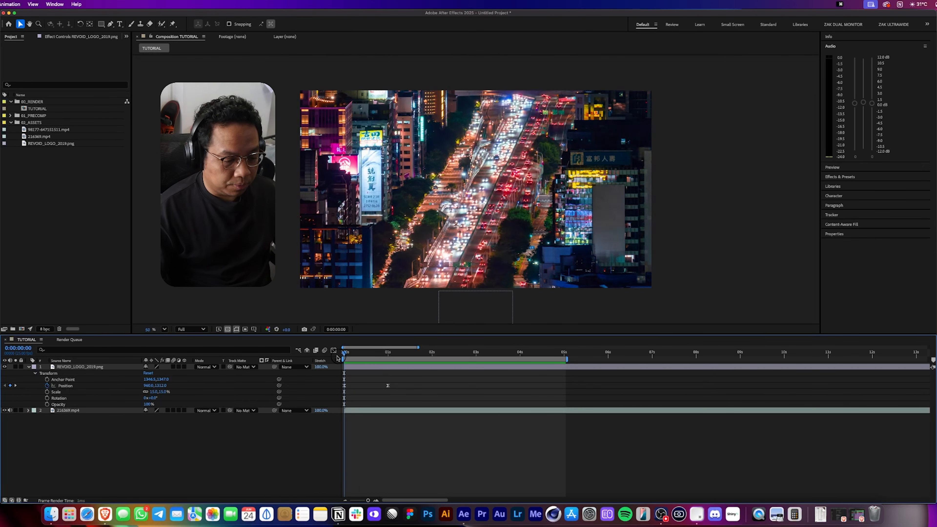
click(47, 404)
drag(147, 404, 89, 409)
Add a second Opacity keyframe of 100% at about half a second.
click(363, 354)
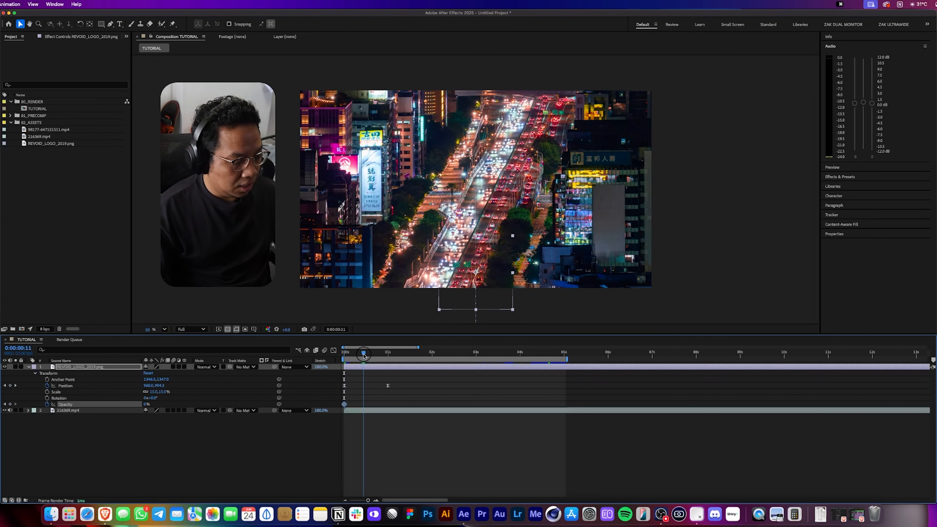
drag(364, 354, 368, 353)
drag(145, 406, 177, 407)
Apply Easy Ease to both Opacity keyframes and preview the fade-in.
drag(389, 400, 288, 407)
right_click(369, 405)
mouse_move(420, 496)
click(482, 415)
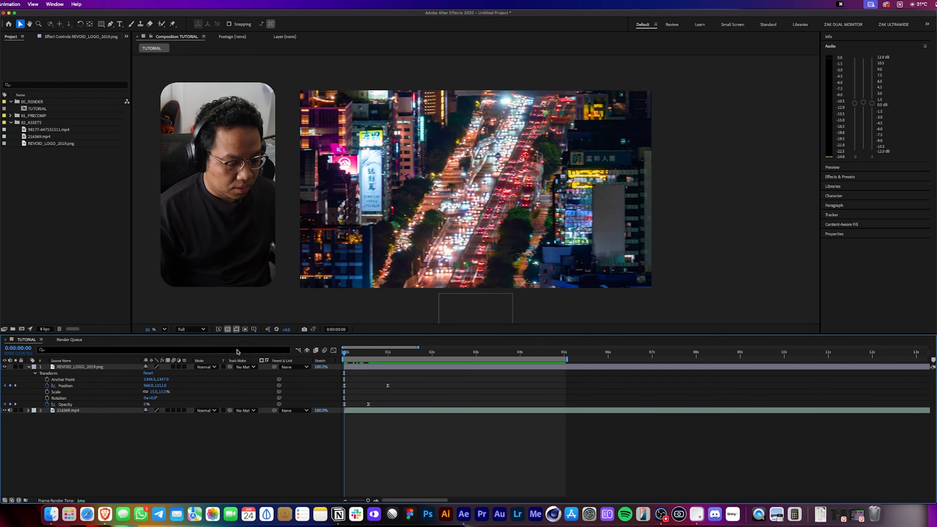
key(space)
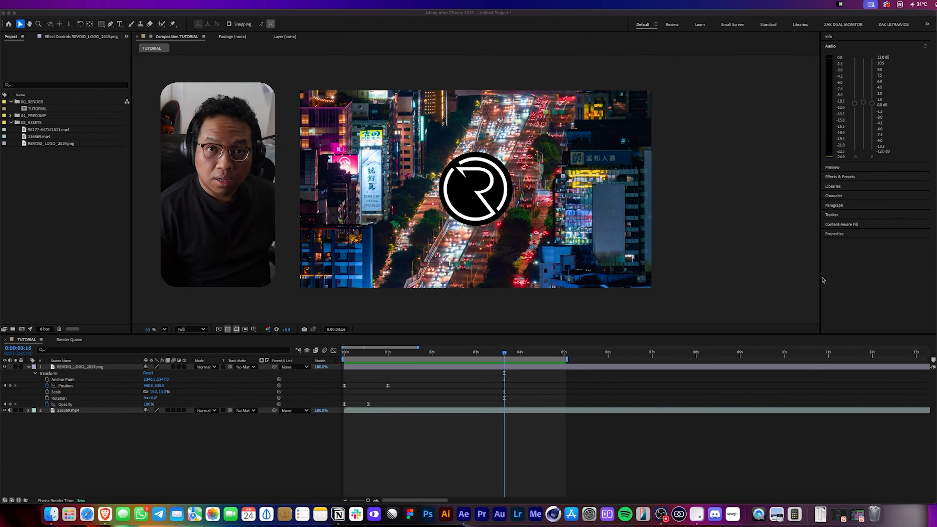
Select the Position keyframes and open the Graph Editor in speed graph mode.
click(404, 379)
drag(404, 379, 320, 390)
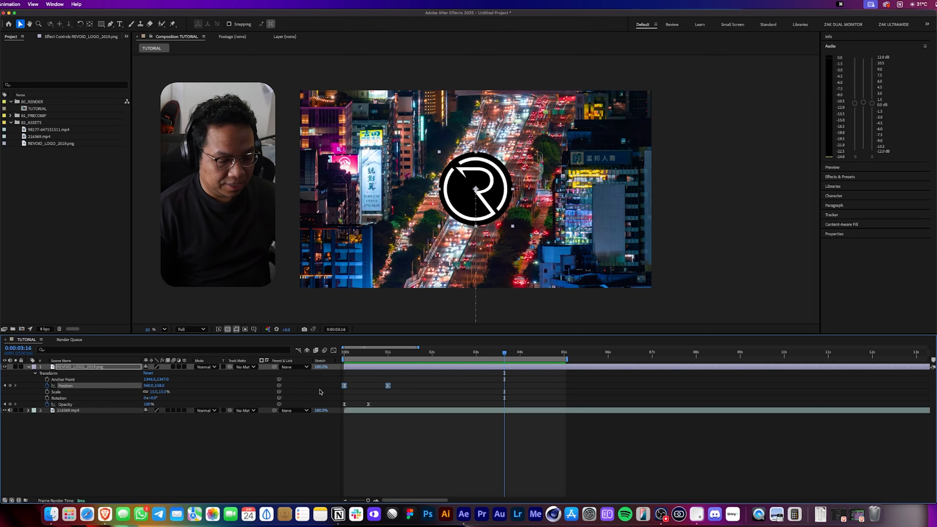
click(333, 350)
right_click(373, 376)
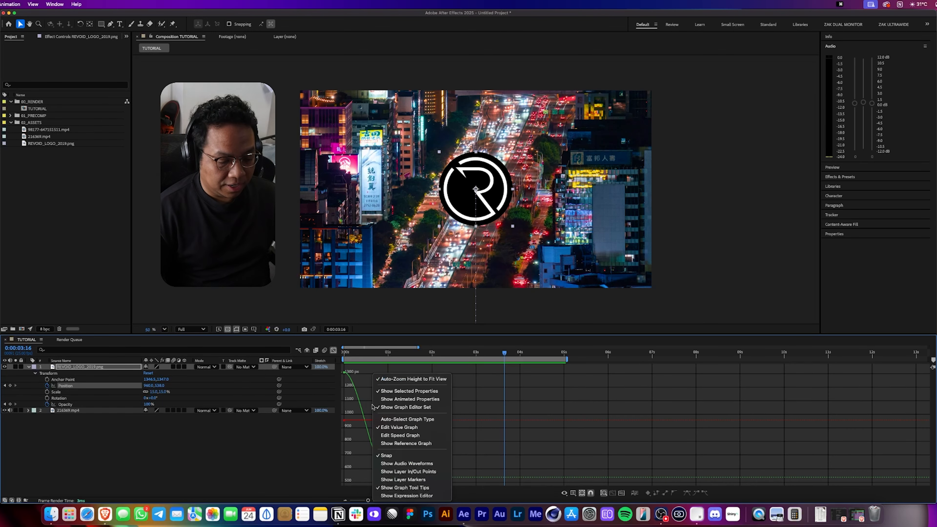
click(410, 436)
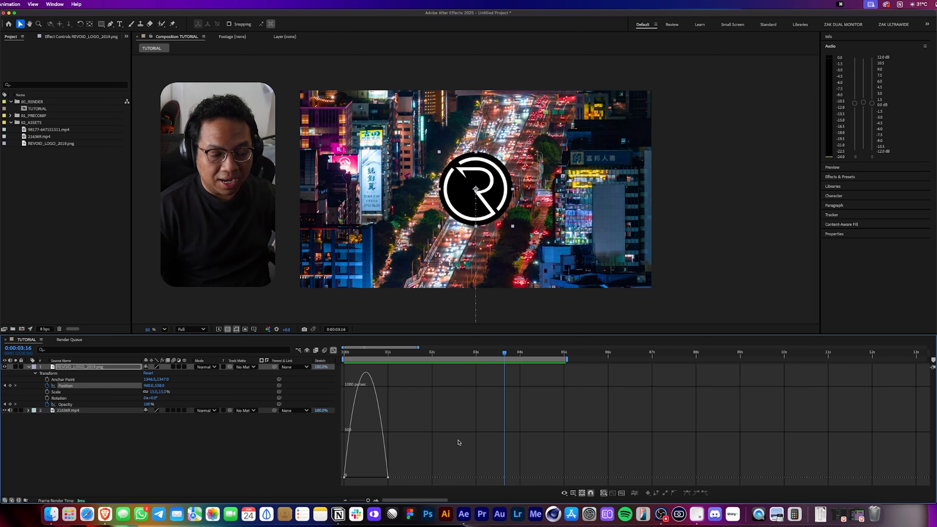
Reshape the Position speed curve so the logo starts fast and eases in, preview it, and close the Graph Editor.
drag(403, 449, 365, 478)
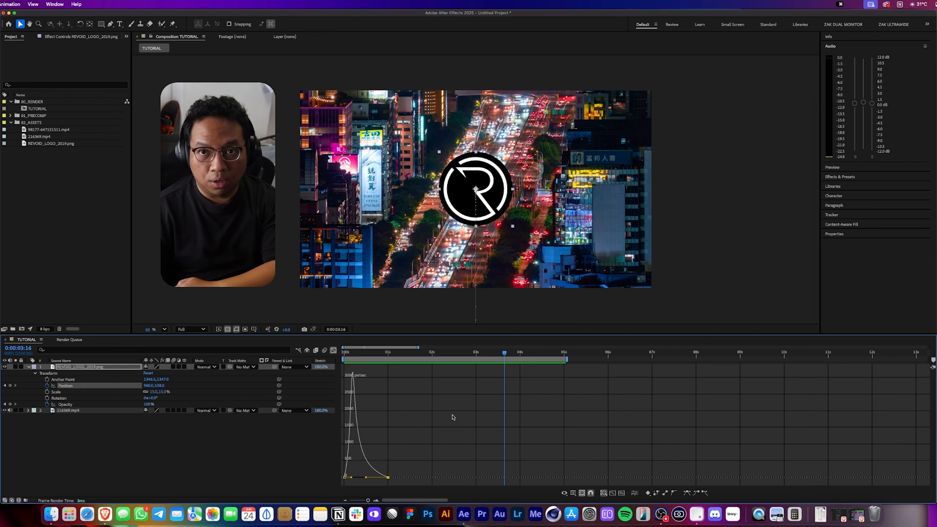
click(340, 353)
key(space)
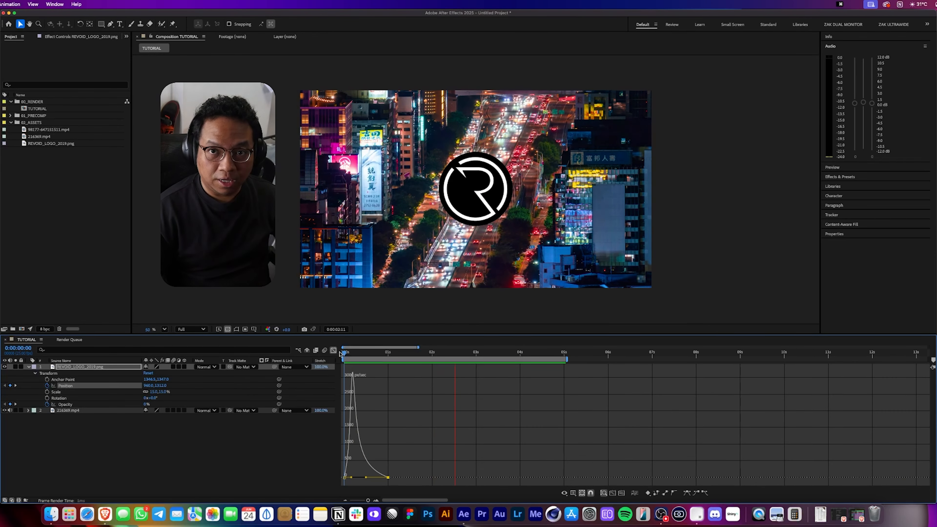
key(space)
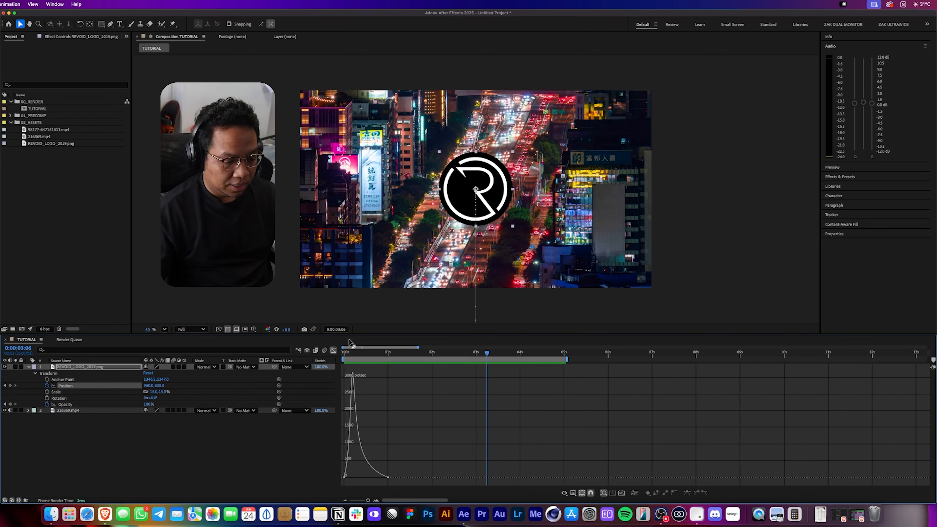
click(333, 350)
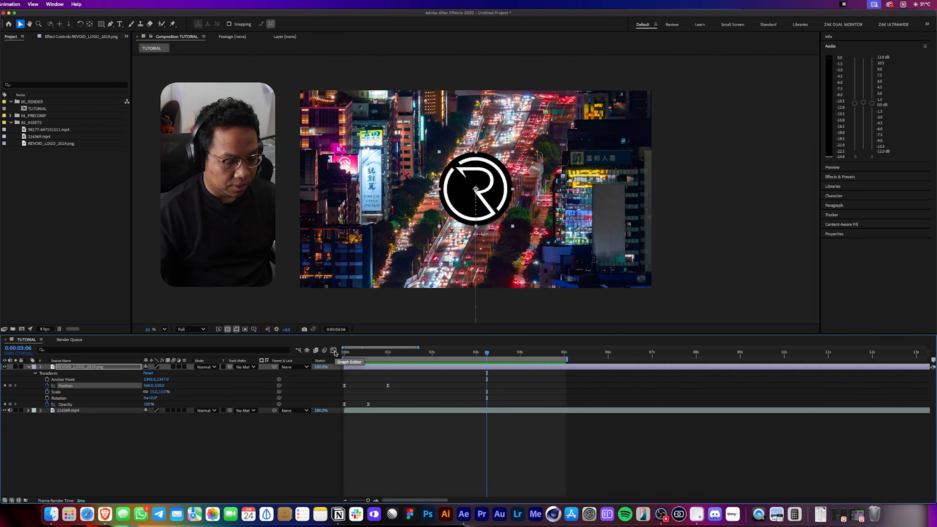
Select the logo layer and reveal its keyframed, Scale, Position and Opacity properties in turn.
click(88, 367)
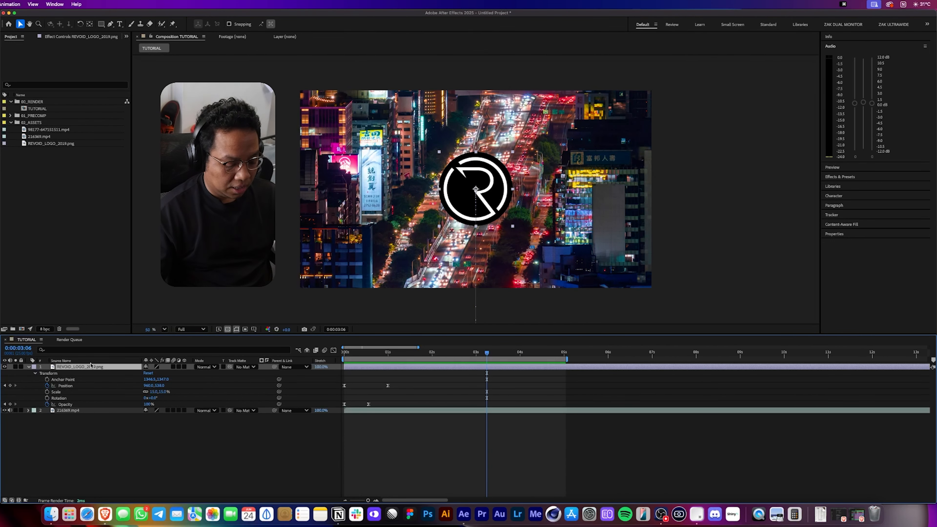
key(u)
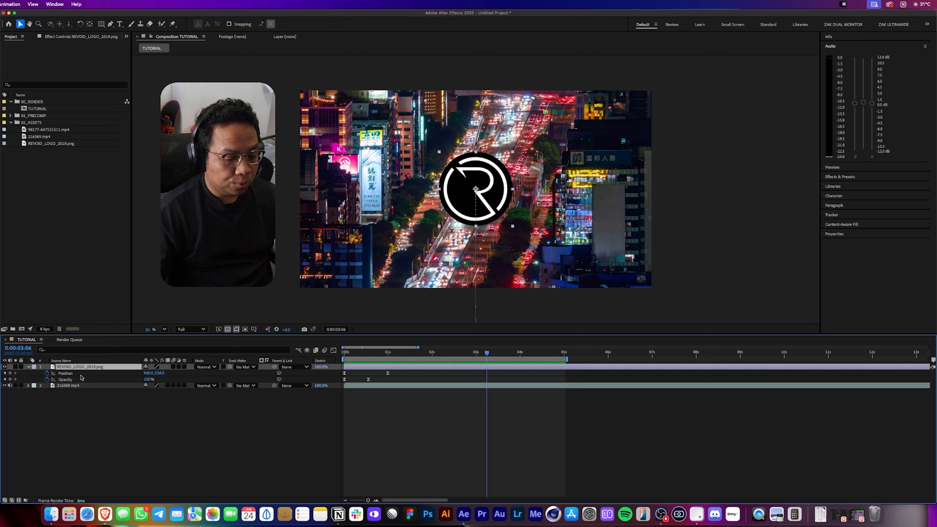
key(u)
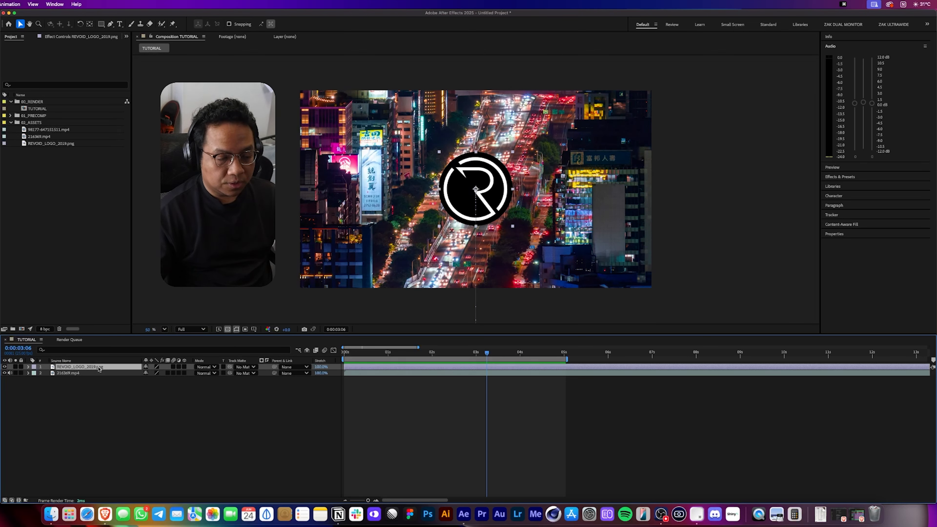
key(s)
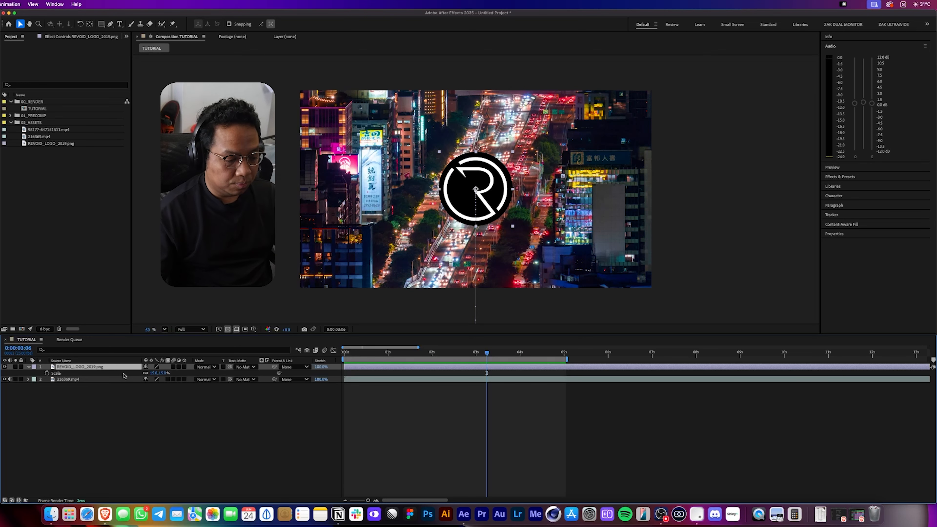
key(p)
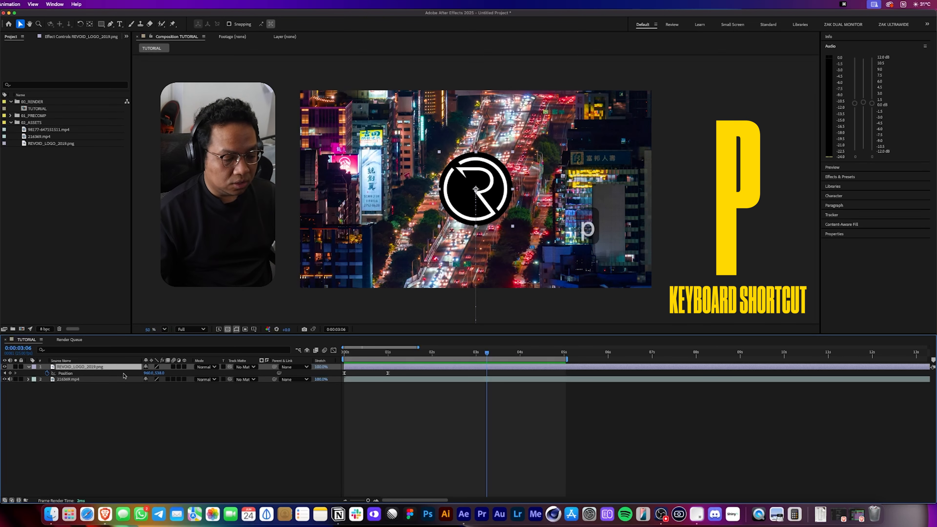
key(t)
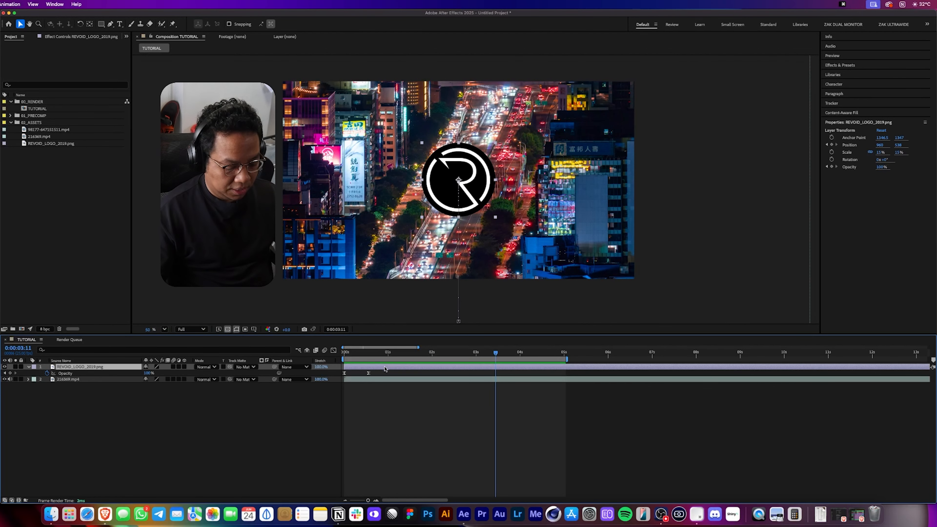
key(u)
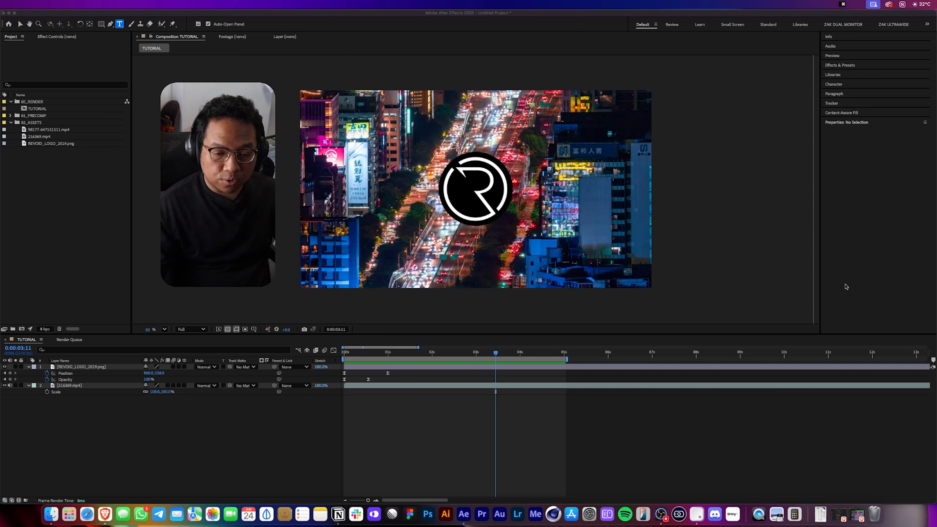
Create a text layer reading LOST IN above the logo.
click(880, 266)
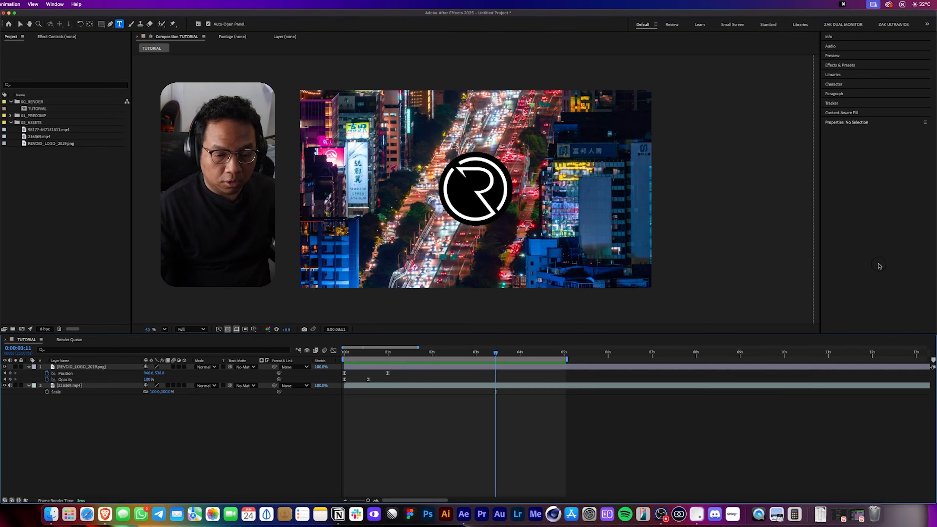
click(433, 115)
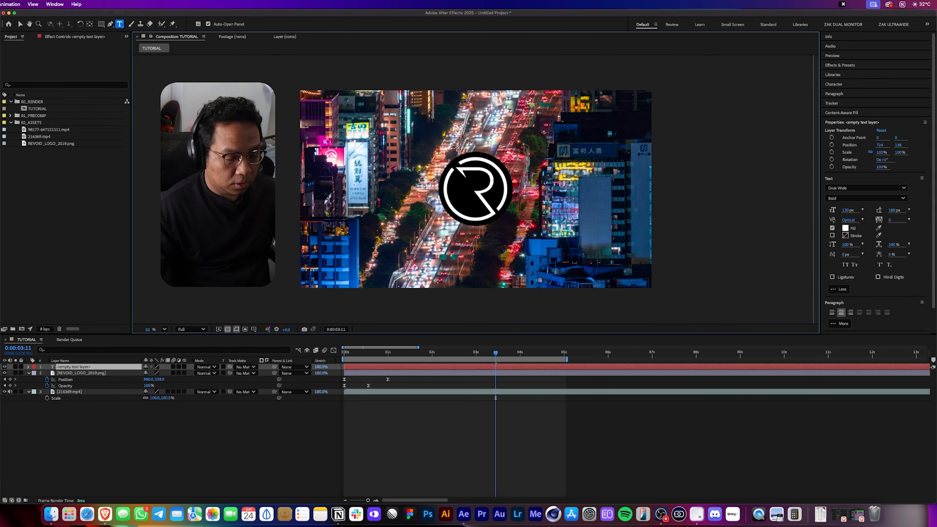
text(LOST IN)
click(222, 442)
Add a second text layer reading TAIWAN below the logo and return to the Selection tool.
click(402, 265)
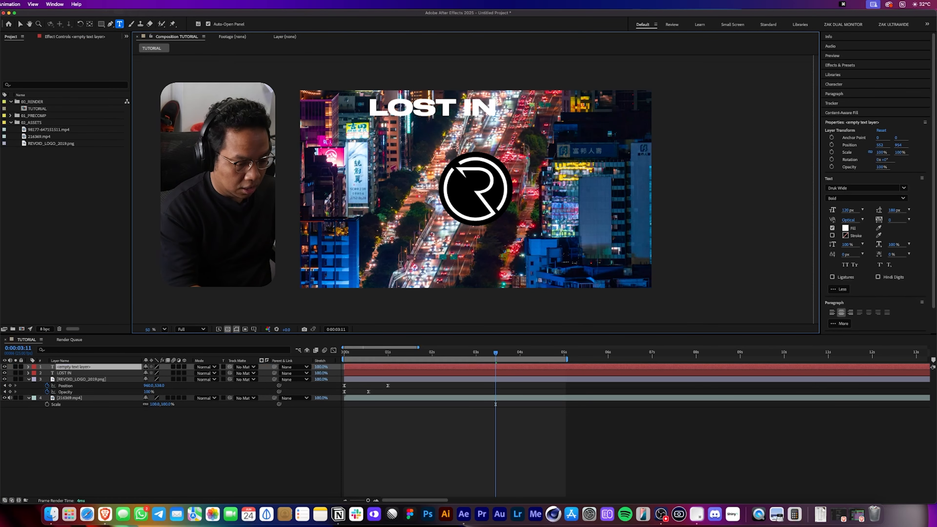
text(TAIWAN)
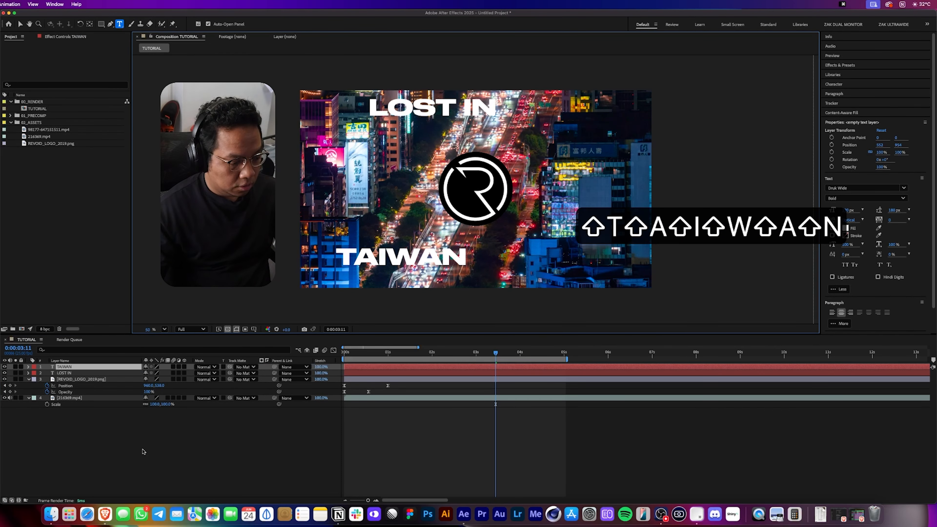
click(92, 171)
key(v)
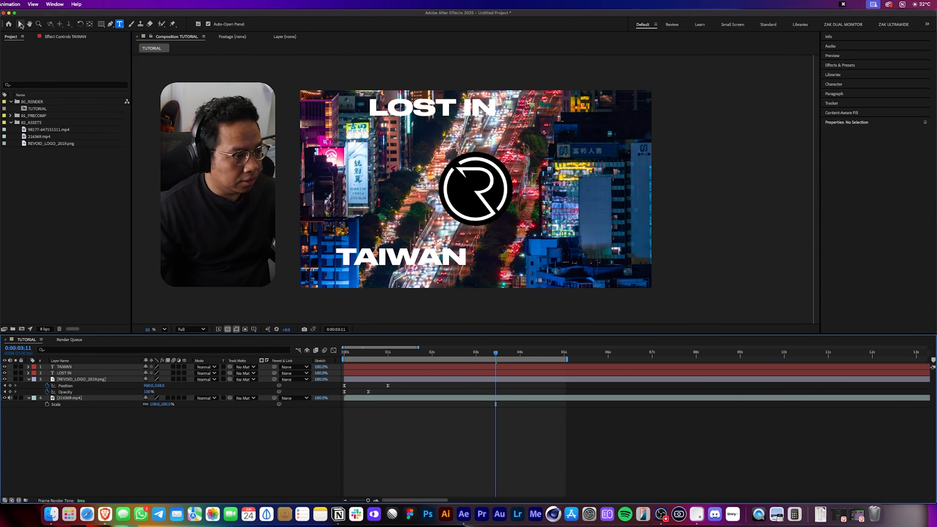
Move the LOST IN and TAIWAN text layers so both are centred horizontally above and below the logo.
drag(438, 110, 482, 125)
drag(427, 256, 501, 249)
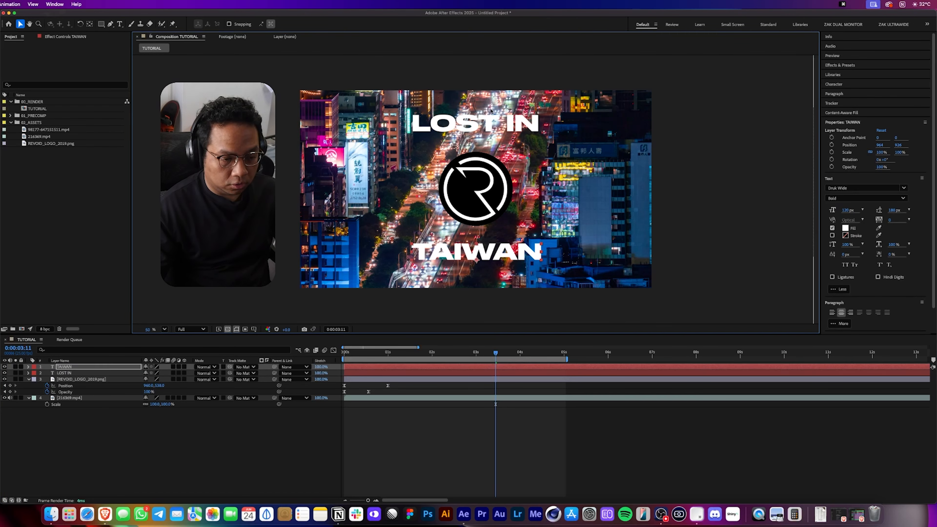
click(453, 436)
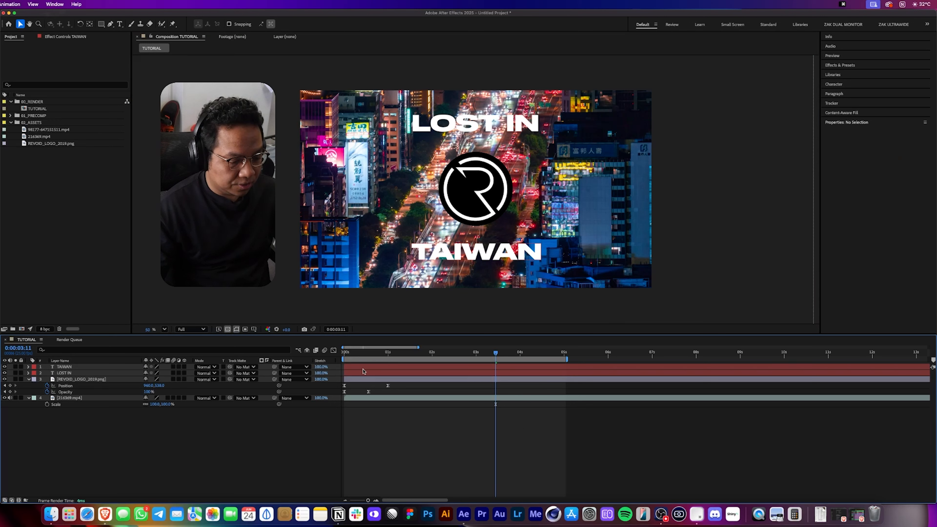
Delay the two text layers to start at about 1 second and preview the composition from the start.
drag(368, 372, 411, 366)
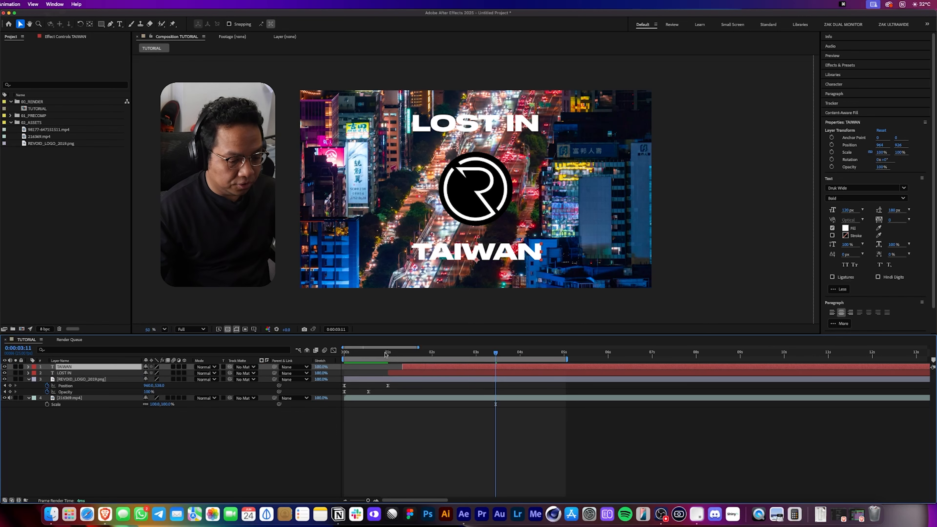
key(Home)
click(415, 438)
key(space)
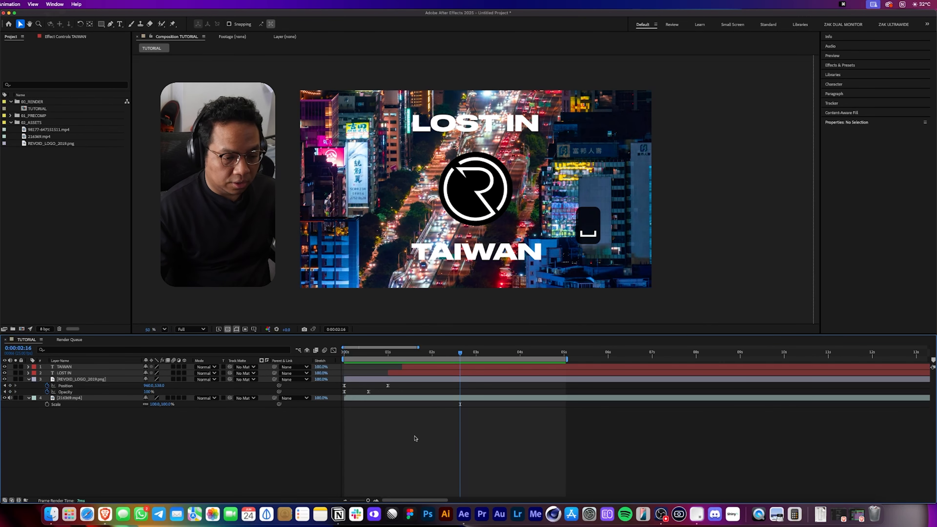
Set both text layers to the Druk XCond Web font, Super style, at 402 px.
click(64, 367)
shift+click(64, 372)
click(904, 172)
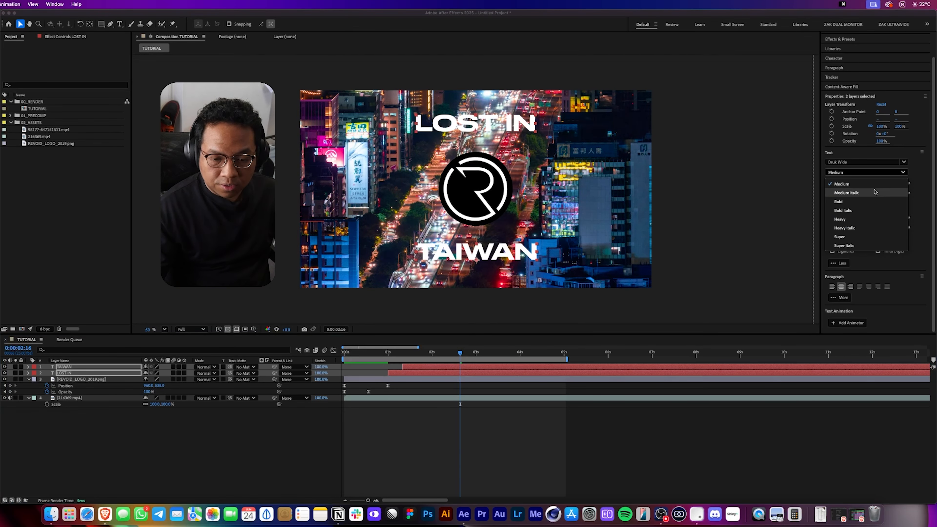
click(861, 162)
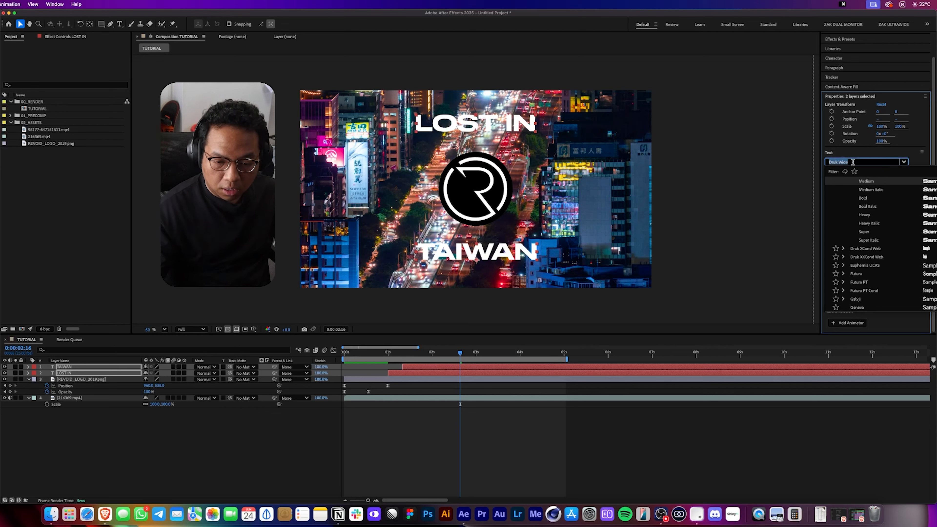
click(871, 249)
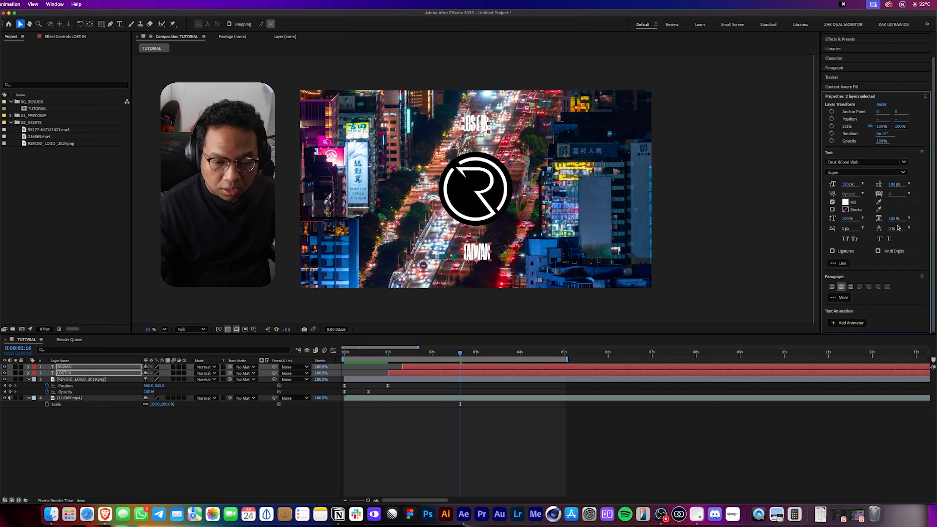
drag(850, 189, 935, 179)
Place LOST IN to the left of the logo and TAIWAN to its right.
click(462, 116)
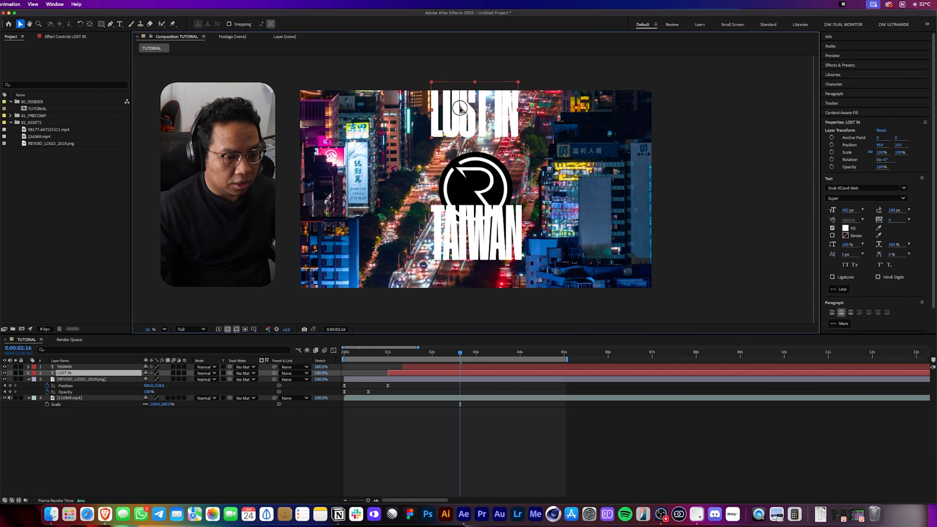
drag(462, 116, 463, 122)
drag(477, 242, 583, 192)
click(498, 134)
drag(498, 133, 399, 196)
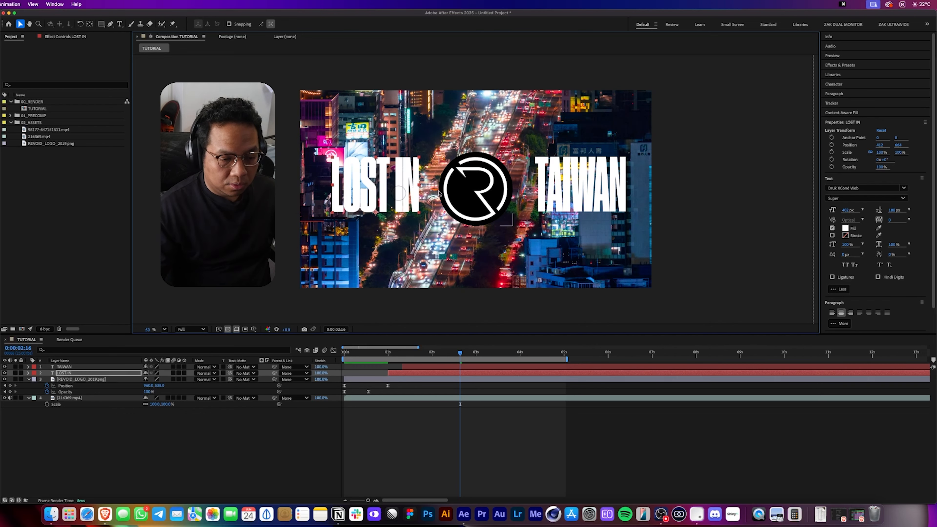
Colour both text layers yellow and preview the result.
shift+click(581, 192)
click(845, 228)
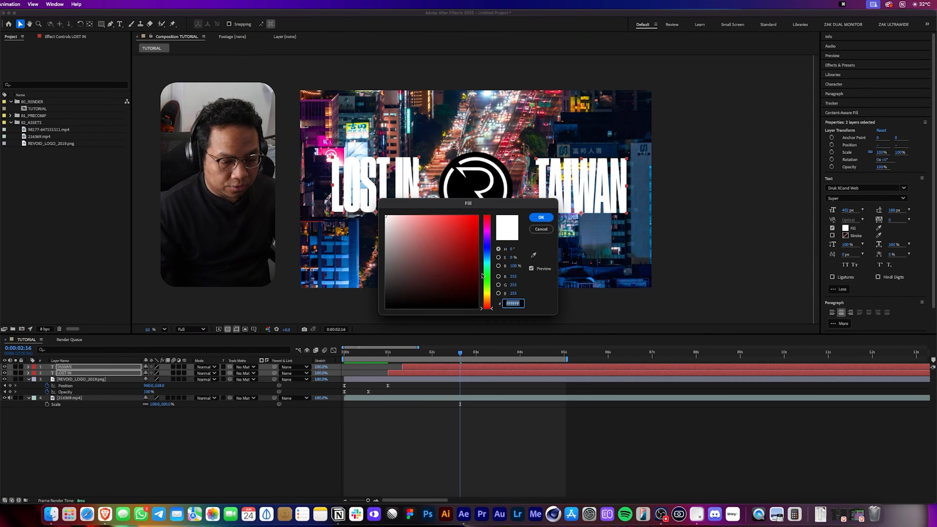
click(487, 293)
click(479, 215)
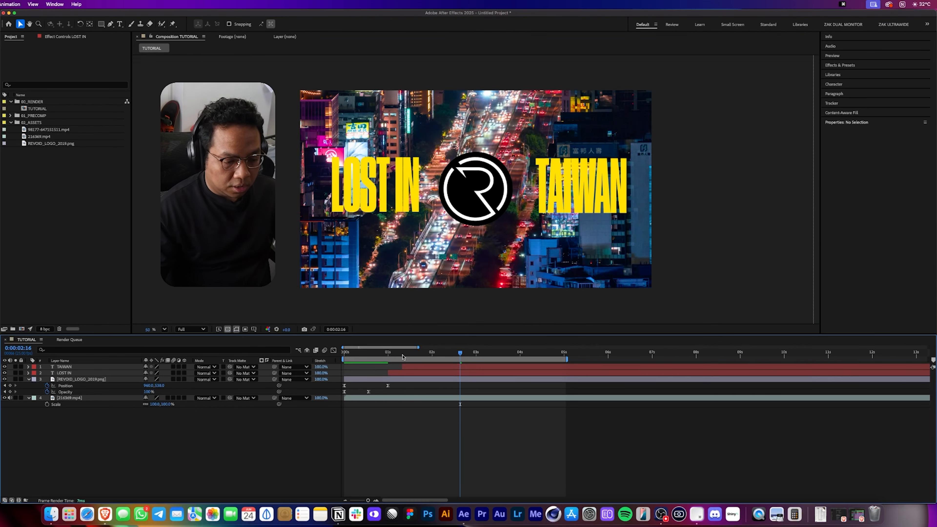
drag(405, 354, 314, 401)
key(space)
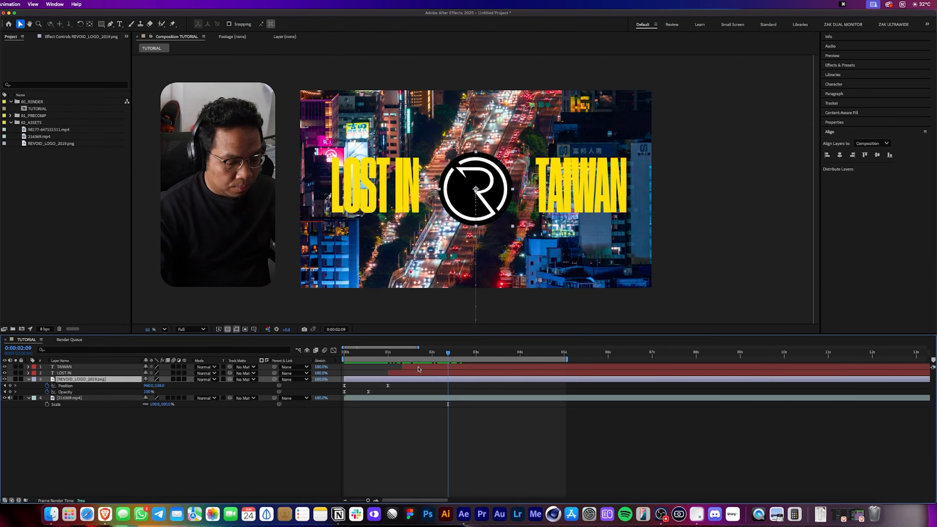
Precompose the logo and both text layers into a composition named LOGO & TEXT.
shift+click(418, 367)
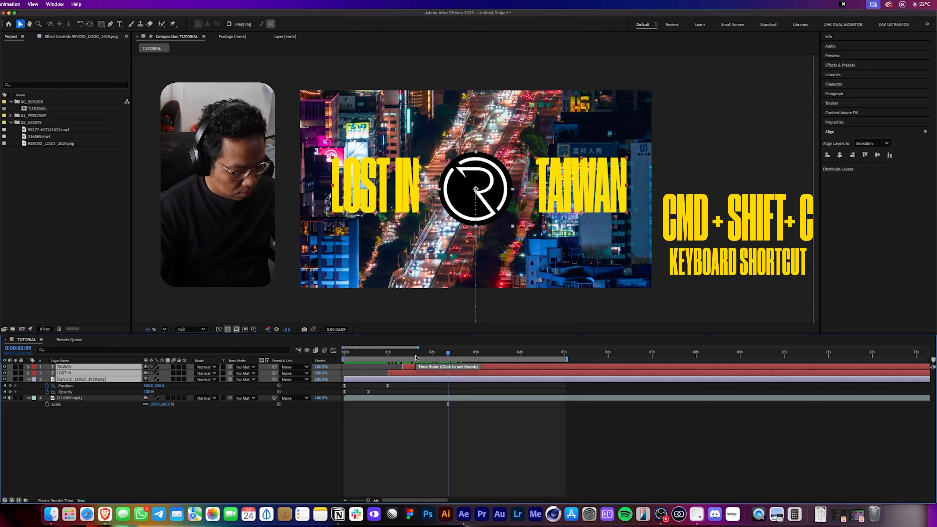
key(super+shift+c)
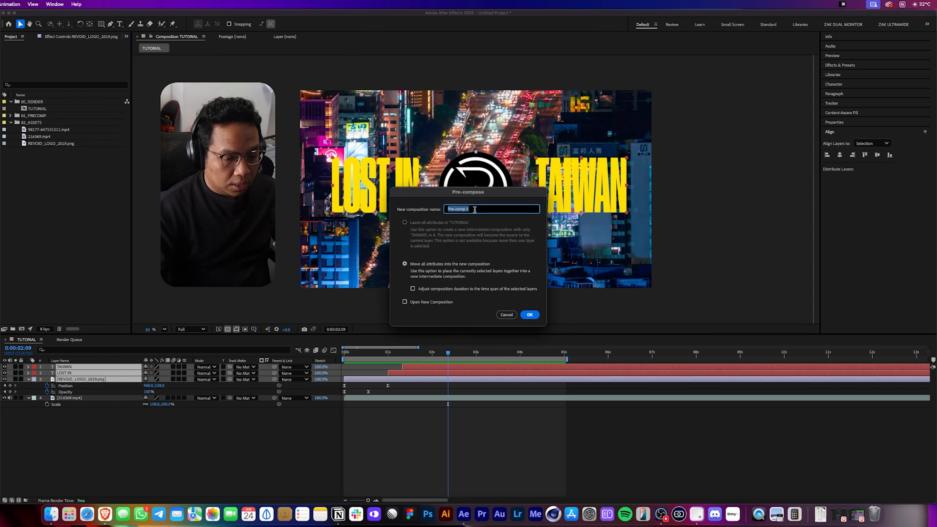
text(LOGO & TEXT)
key(Return)
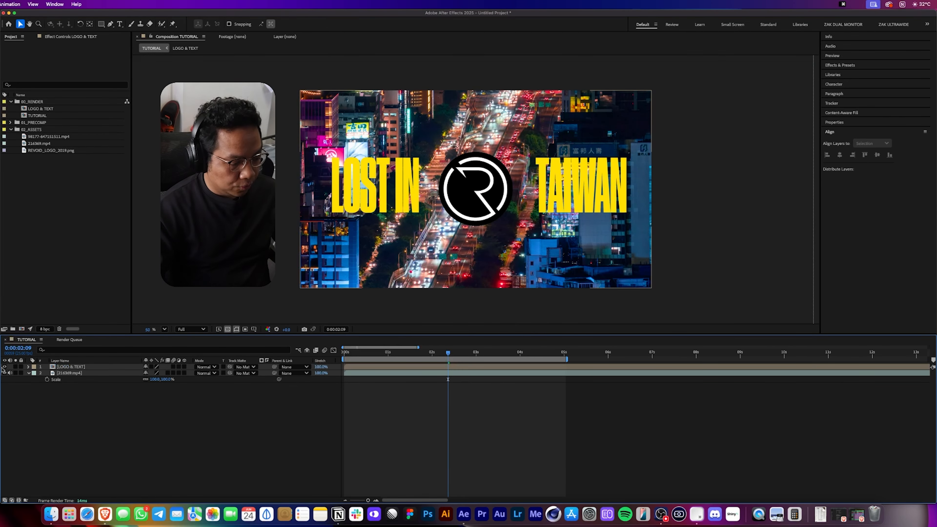
Move the LOGO & TEXT composition into the 02_PRECOMP folder in the project.
click(5, 366)
click(4, 367)
click(91, 367)
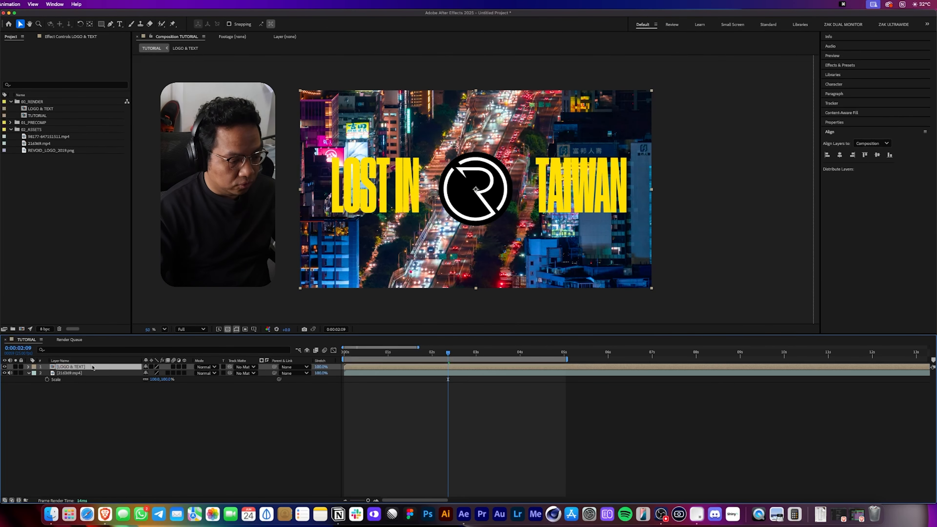
click(346, 354)
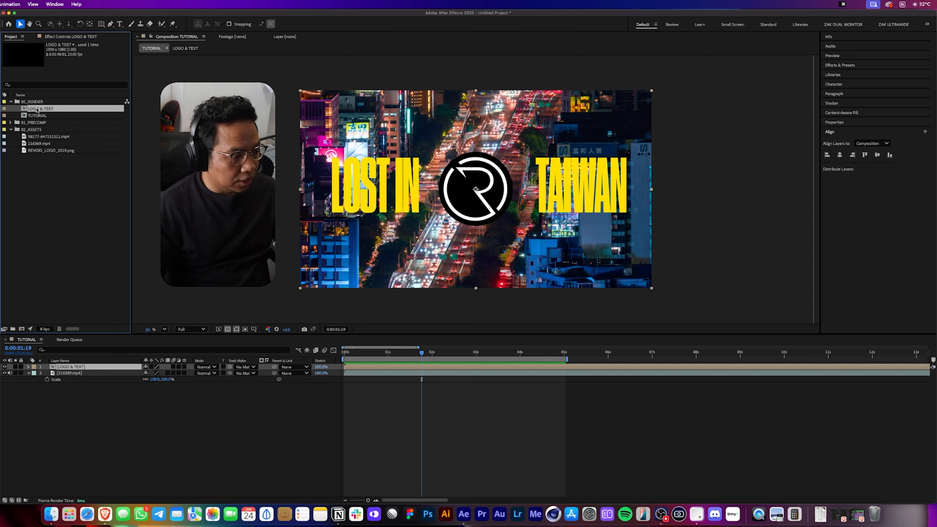
drag(41, 109, 41, 124)
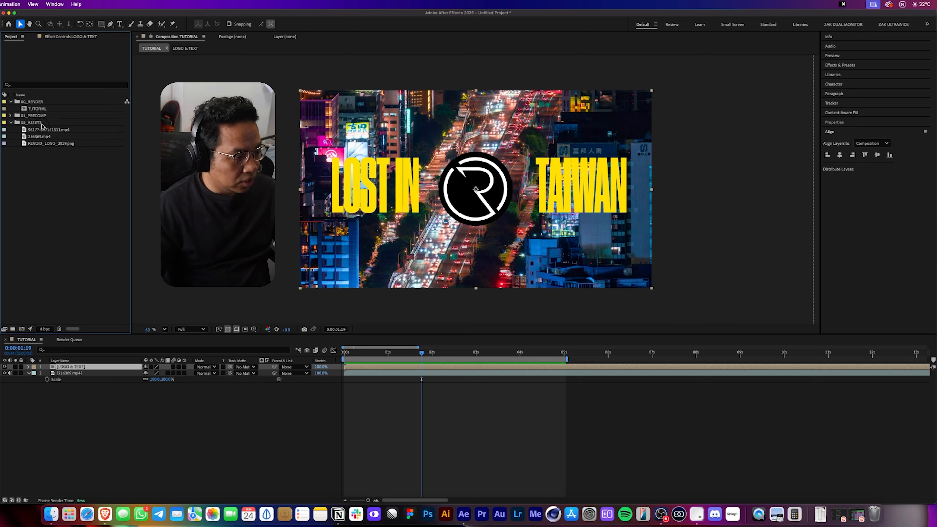
click(10, 116)
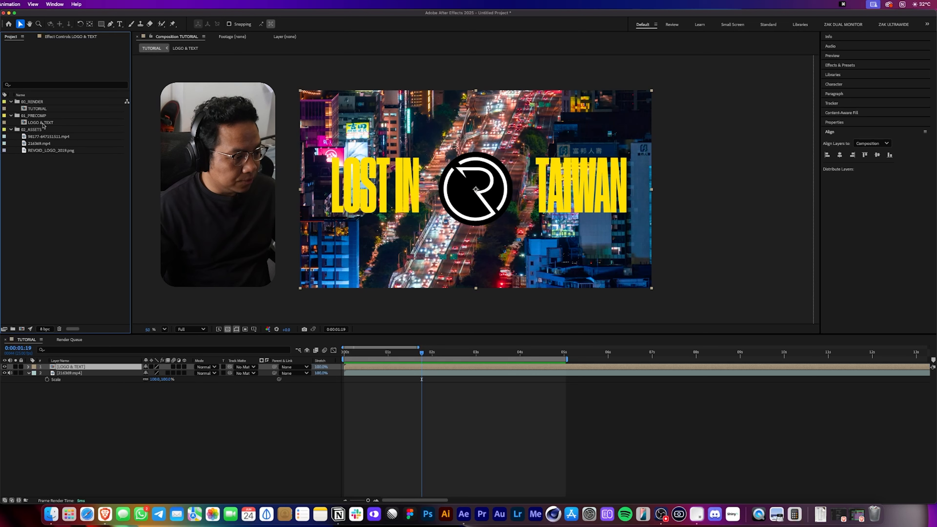
Open the LOGO & TEXT composition, hide the transparency grid, and return to TUTORIAL.
click(44, 124)
double_click(40, 122)
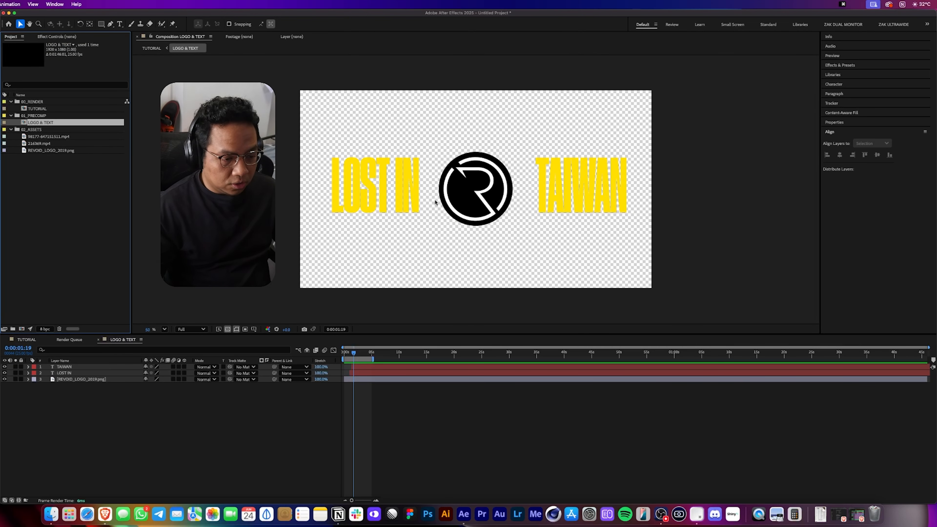
click(227, 329)
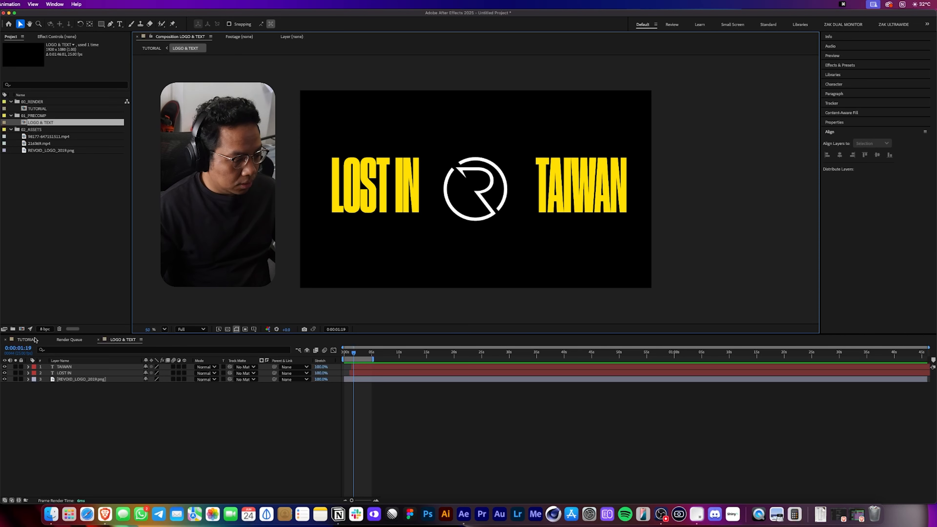
double_click(37, 109)
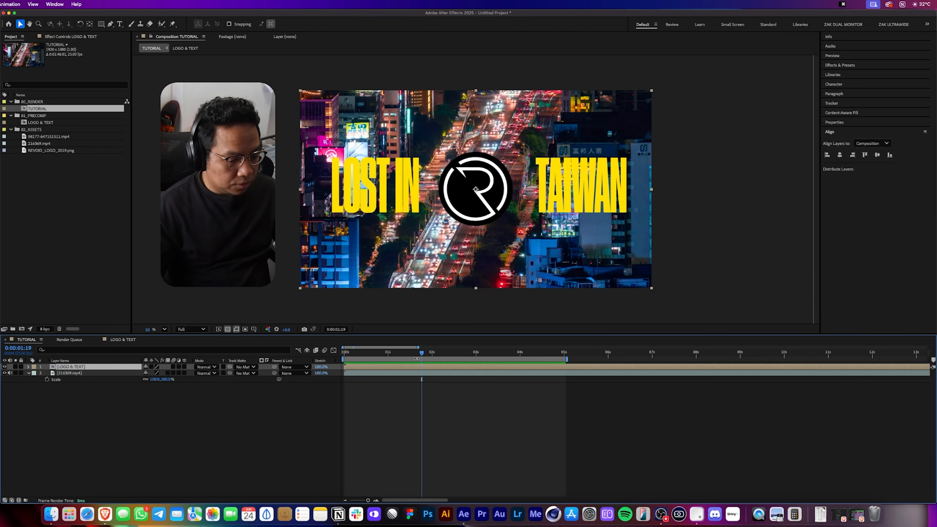
drag(393, 355, 391, 356)
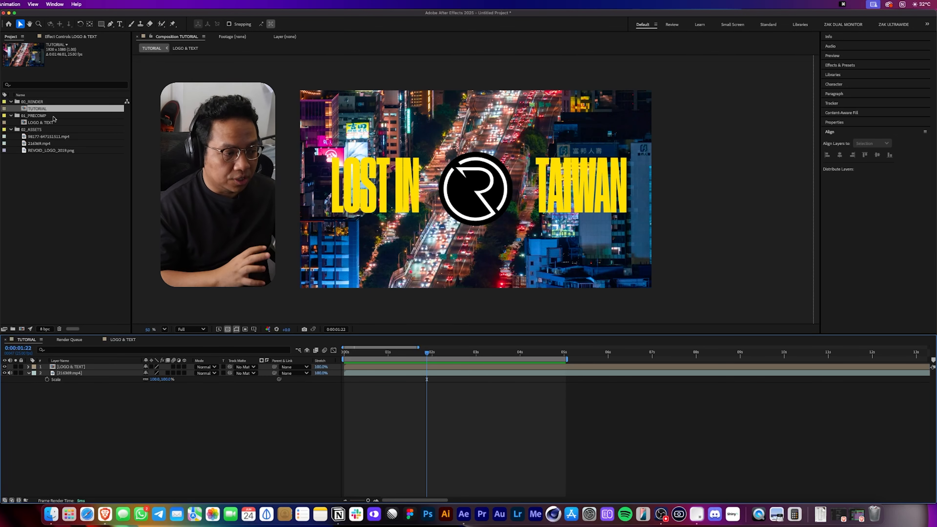
Inside the LOGO & TEXT precomp, change the LOST IN text to WE <3 and return to TUTORIAL.
double_click(70, 366)
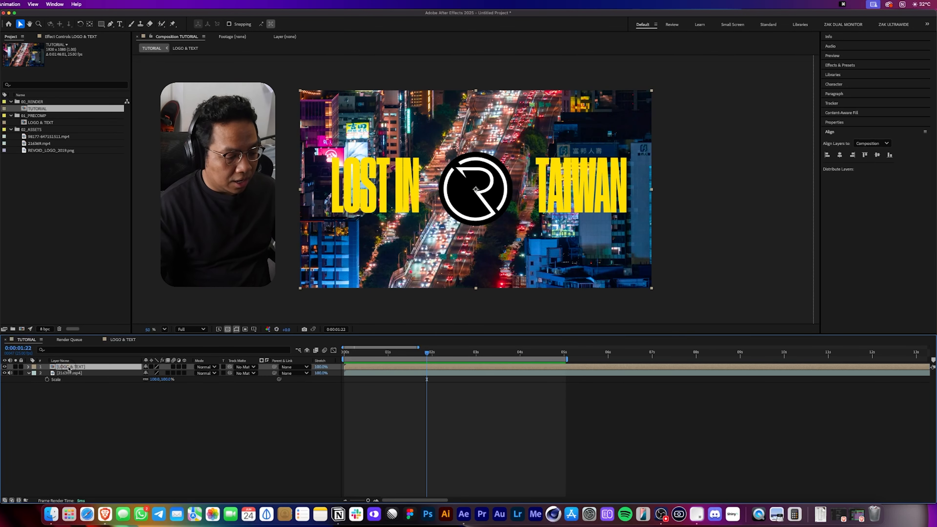
click(71, 373)
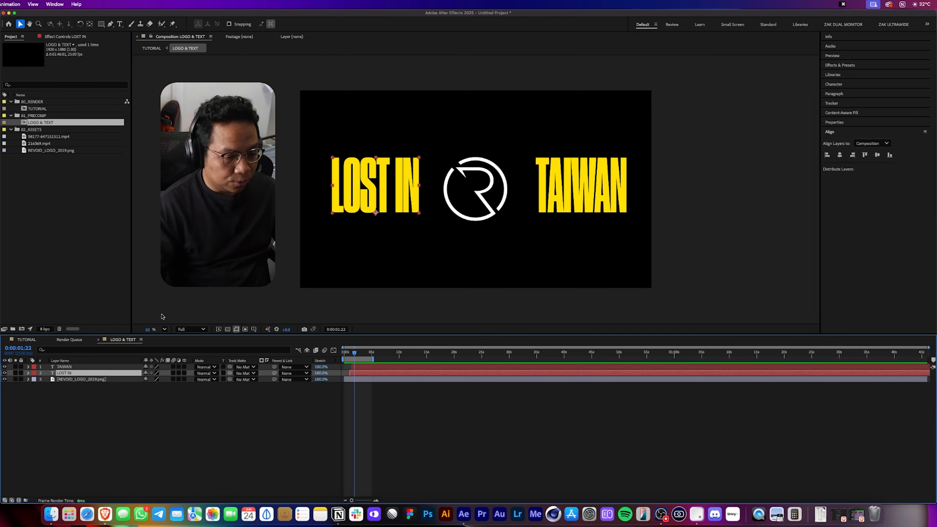
double_click(390, 172)
text(WE <3)
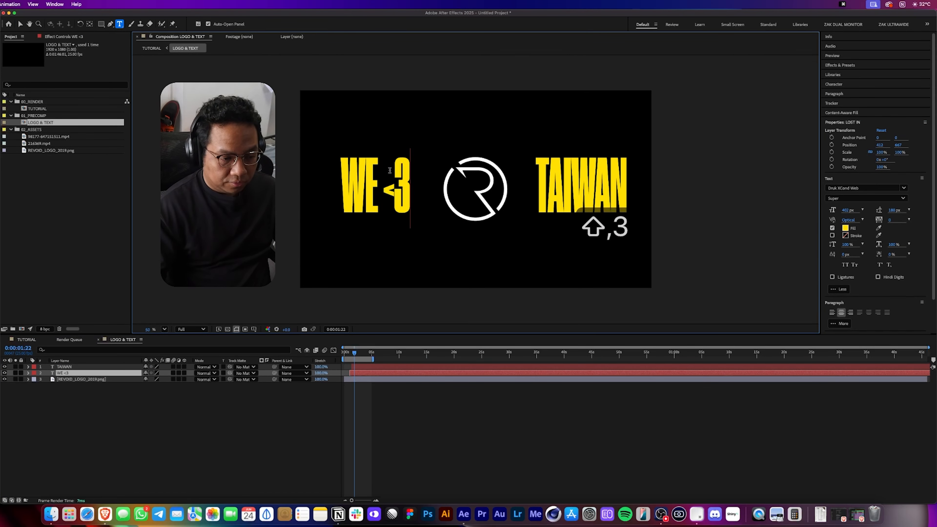
click(399, 386)
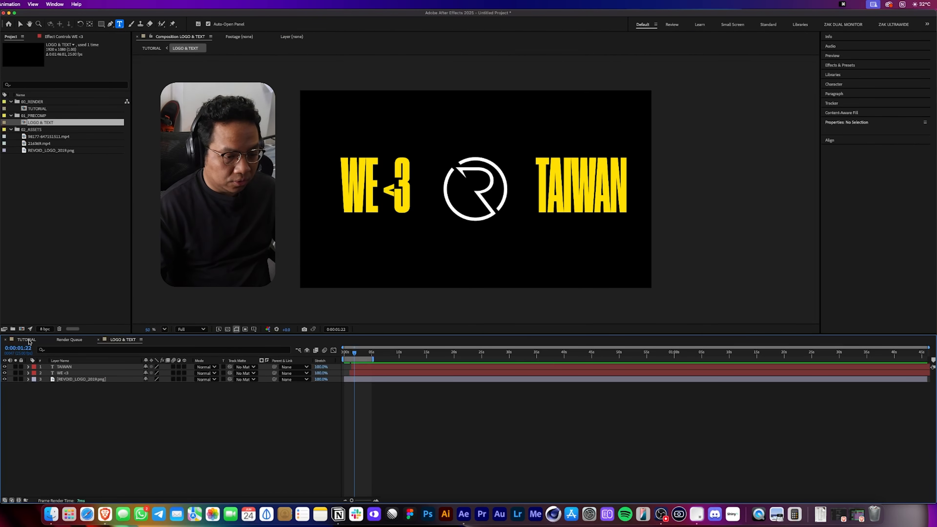
click(27, 340)
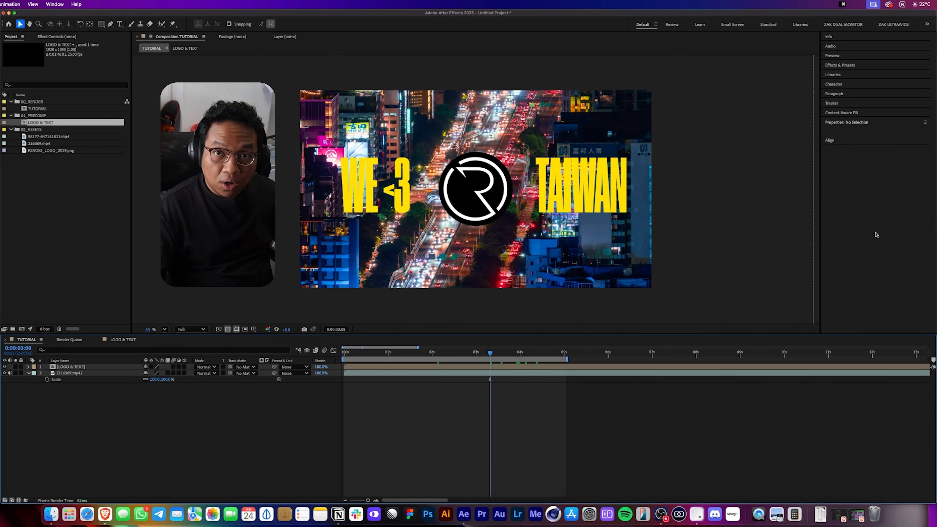
Create a new composition named TUTORIAL2 in the 01_RENDER folder.
click(41, 102)
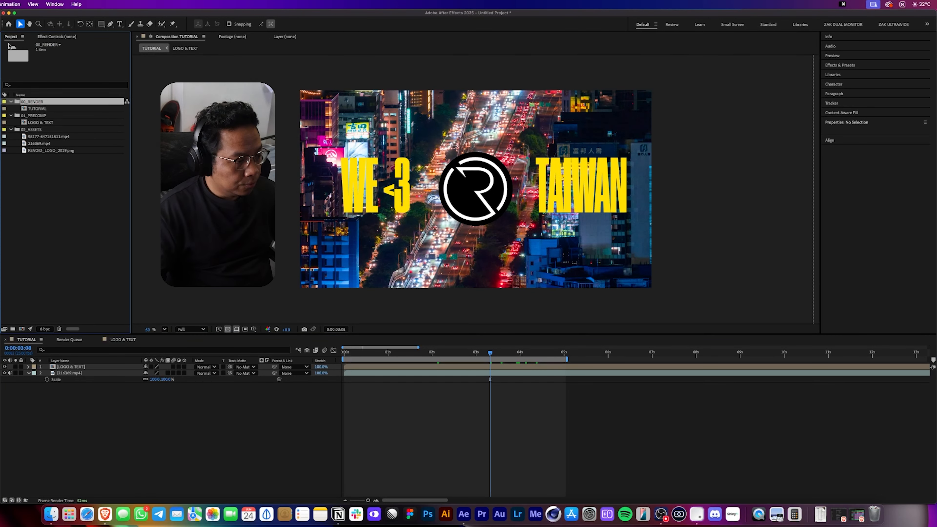
click(0, 4)
key(Return)
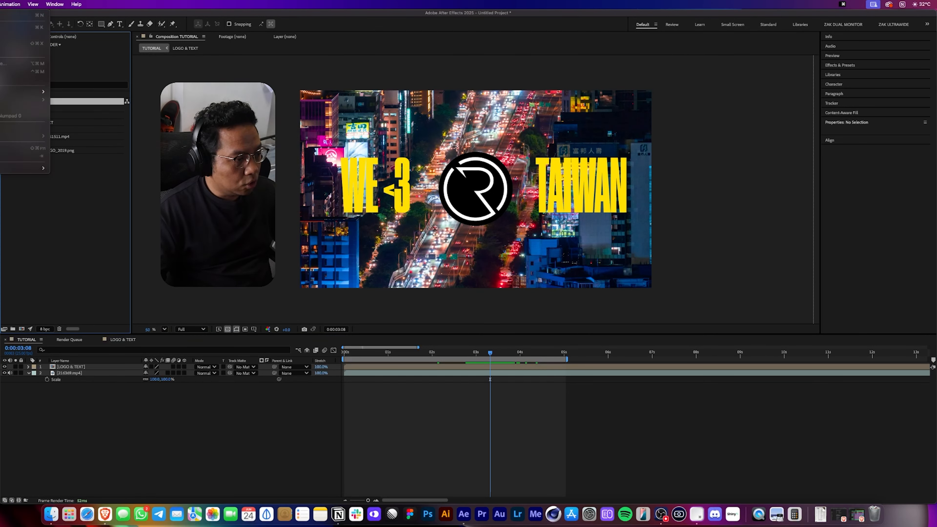
text(TUTORIAL2)
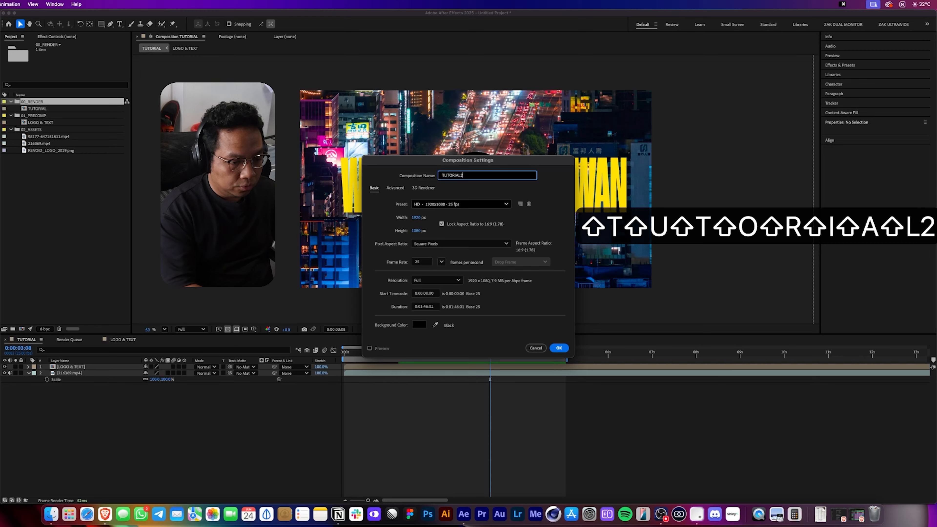
key(Return)
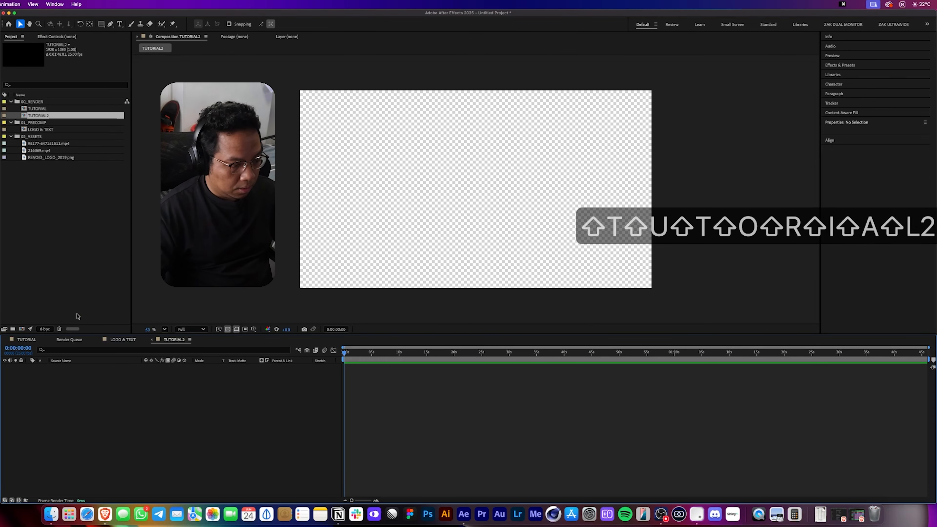
Add the 98177-647151511.mp4 footage to the TUTORIAL2 timeline.
click(51, 144)
drag(48, 147, 138, 427)
click(354, 354)
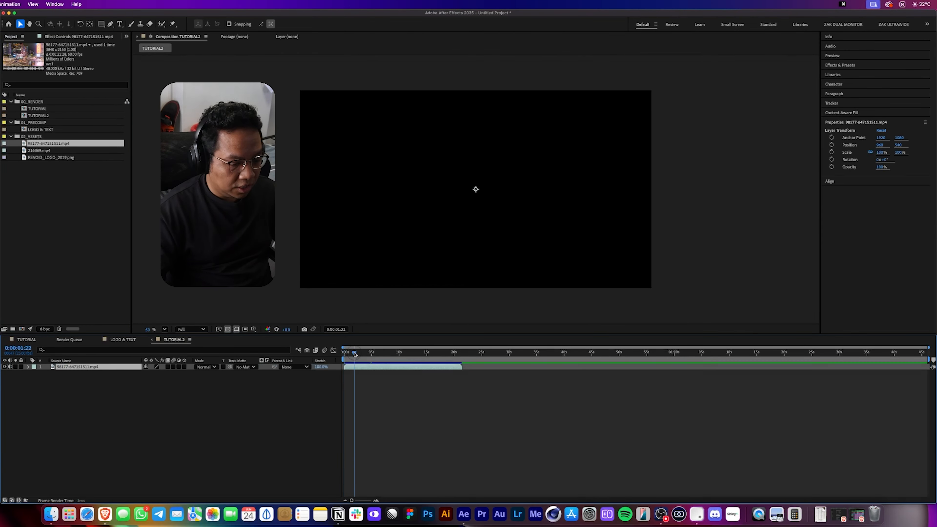
drag(354, 353, 377, 354)
Scale the footage to 53% and end the work area at 5 seconds.
key(s)
drag(170, 374, 154, 374)
drag(416, 358, 455, 362)
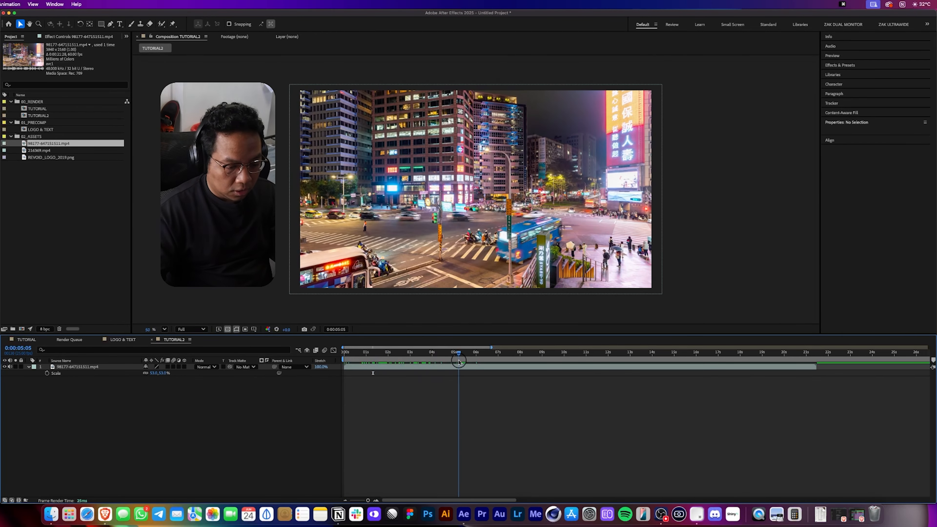
key(n)
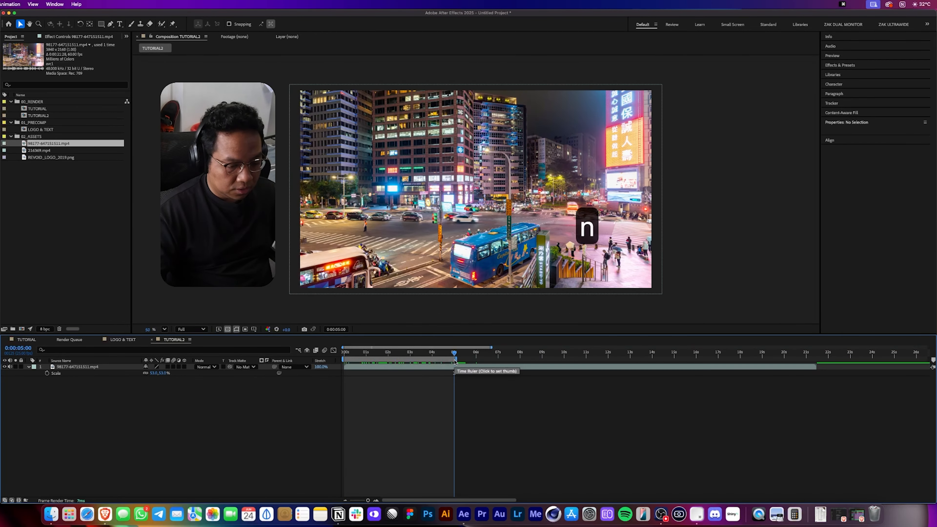
key(Home)
Add the LOGO & TEXT precomp to TUTORIAL2 above the footage.
click(48, 98)
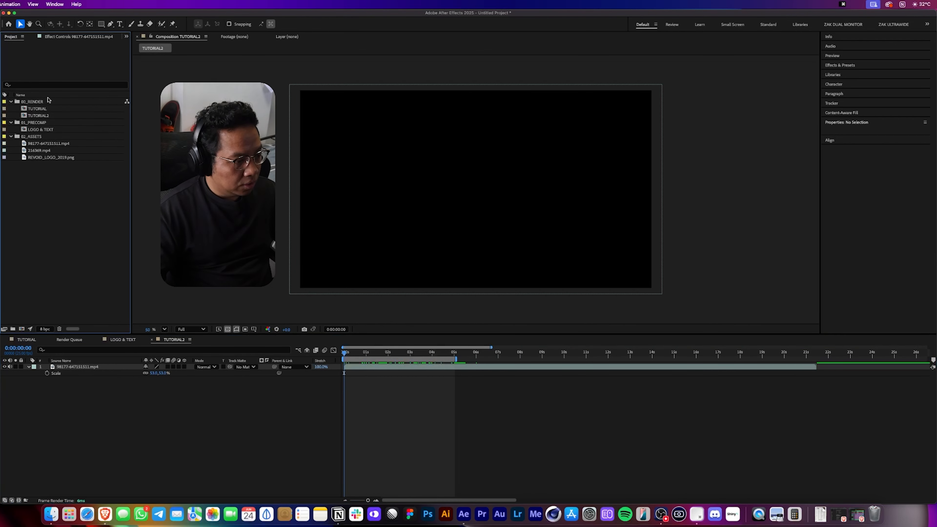
click(40, 129)
drag(37, 131, 60, 366)
Preview TUTORIAL2 from the start.
click(356, 354)
drag(356, 356, 375, 357)
key(space)
key(space)
key(Home)
click(271, 420)
key(space)
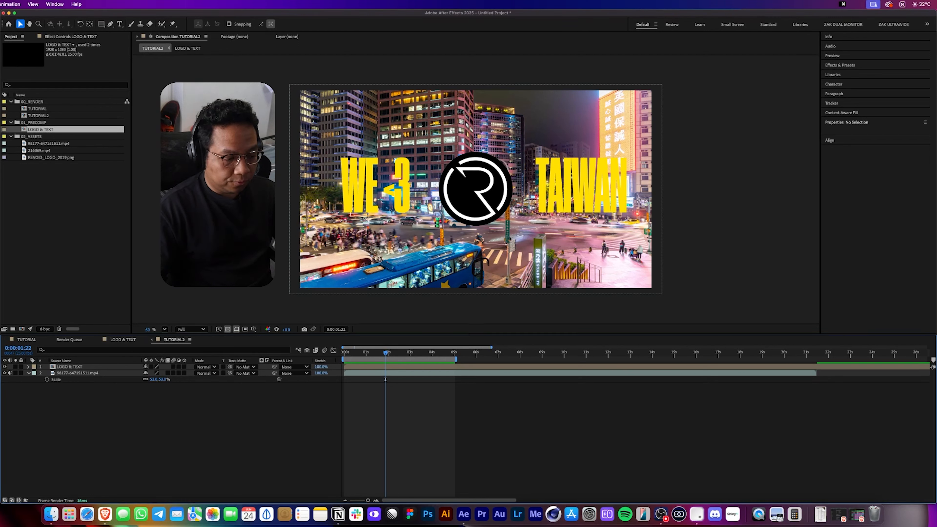
Apply Hue/Saturation to the footage layer in TUTORIAL2 and set Master Saturation to -100.
click(89, 373)
click(93, 373)
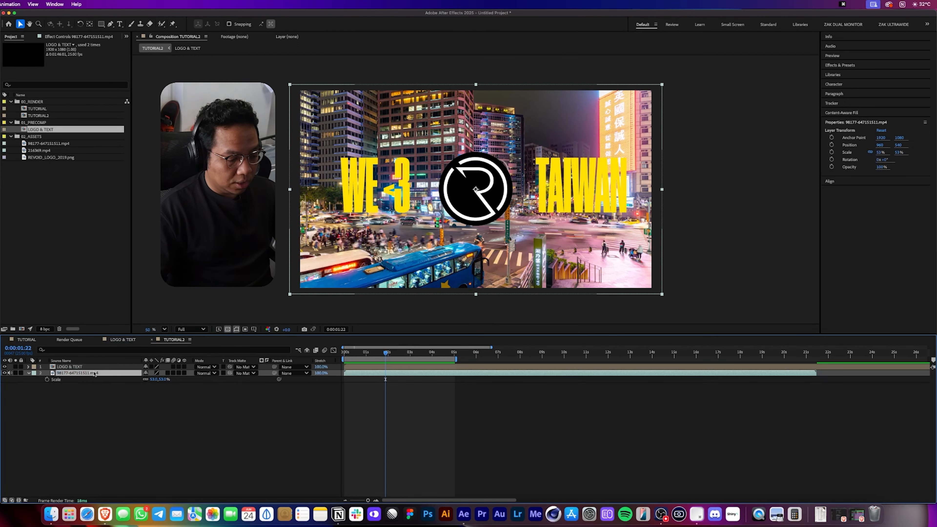
click(842, 65)
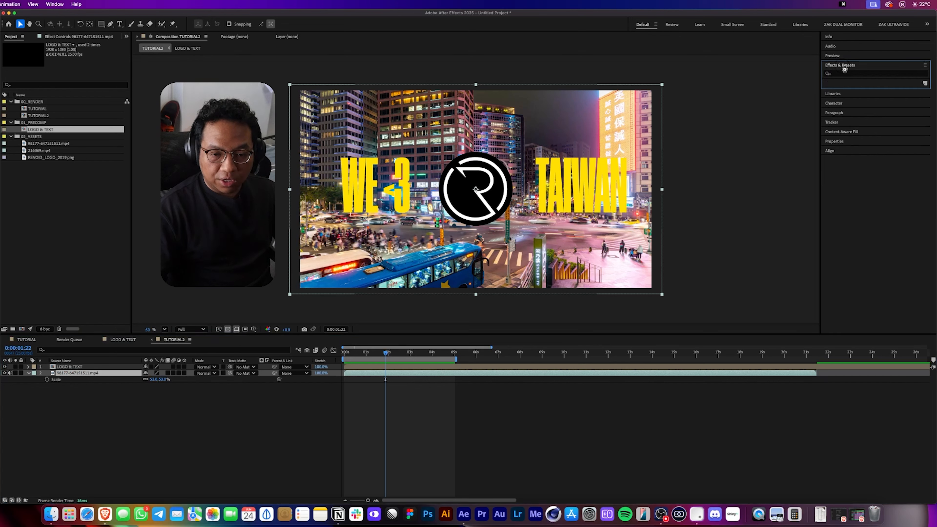
click(857, 75)
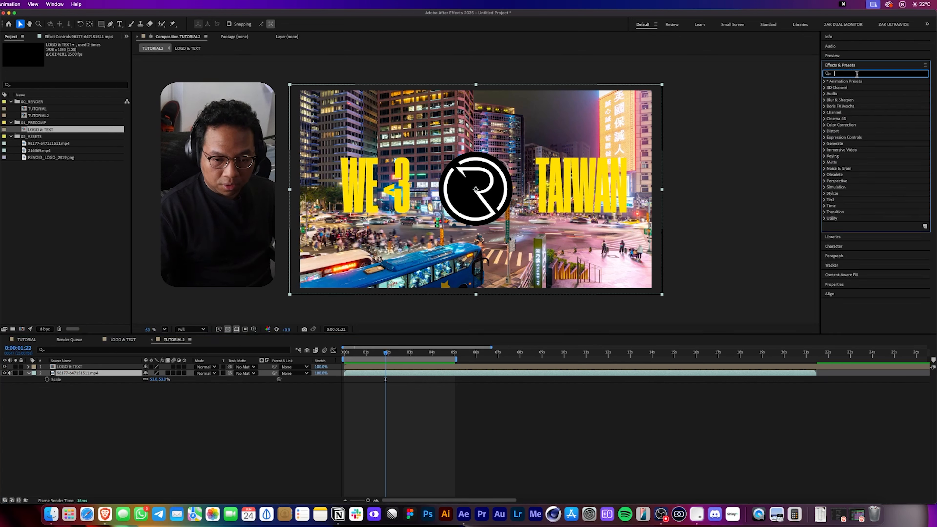
click(824, 125)
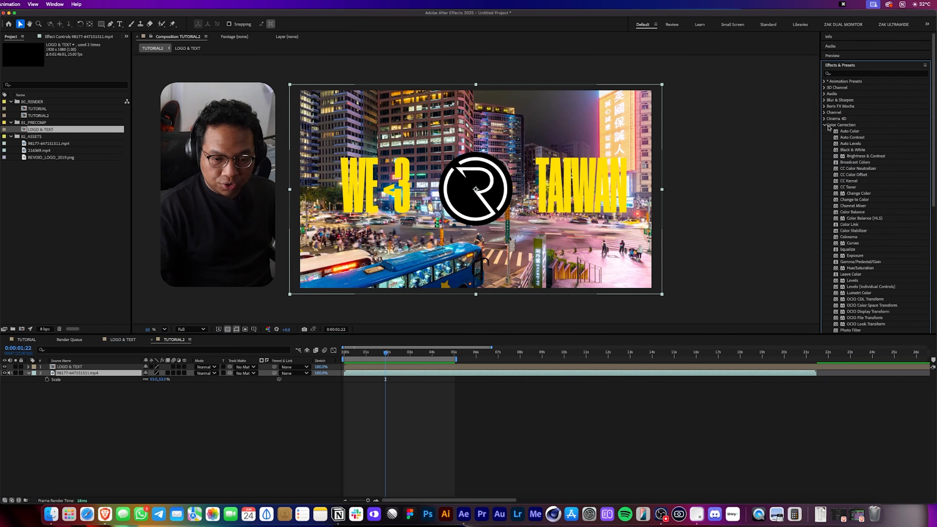
click(856, 268)
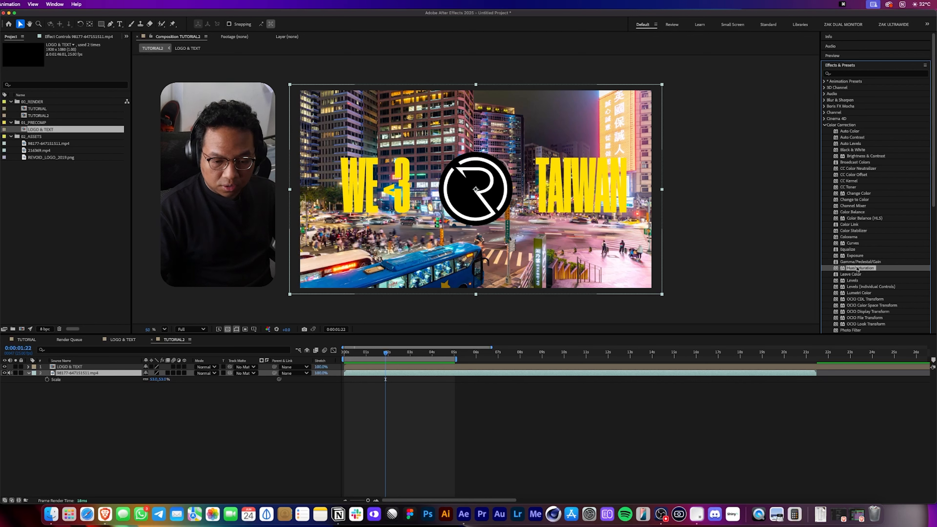
double_click(859, 268)
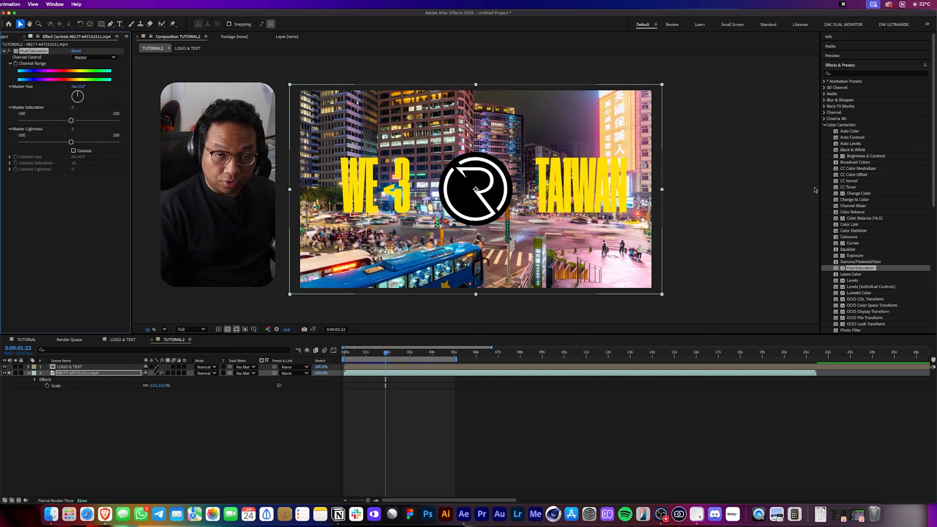
drag(866, 268, 867, 270)
click(33, 51)
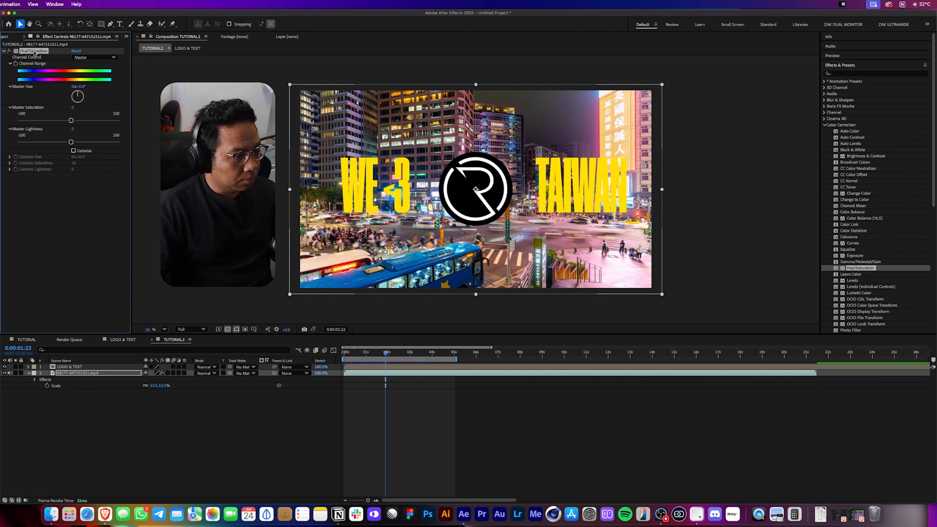
drag(73, 108, 30, 110)
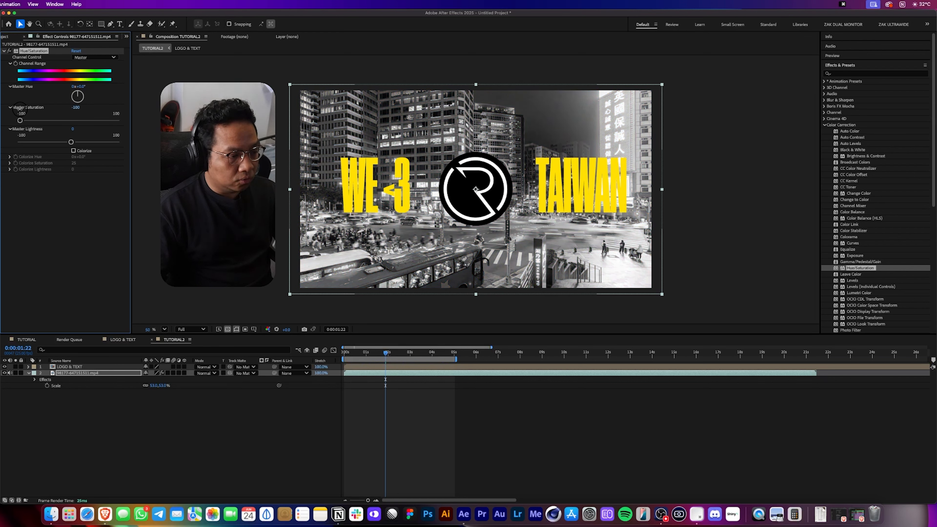
Preview TUTORIAL2 with the desaturated footage.
click(269, 457)
key(space)
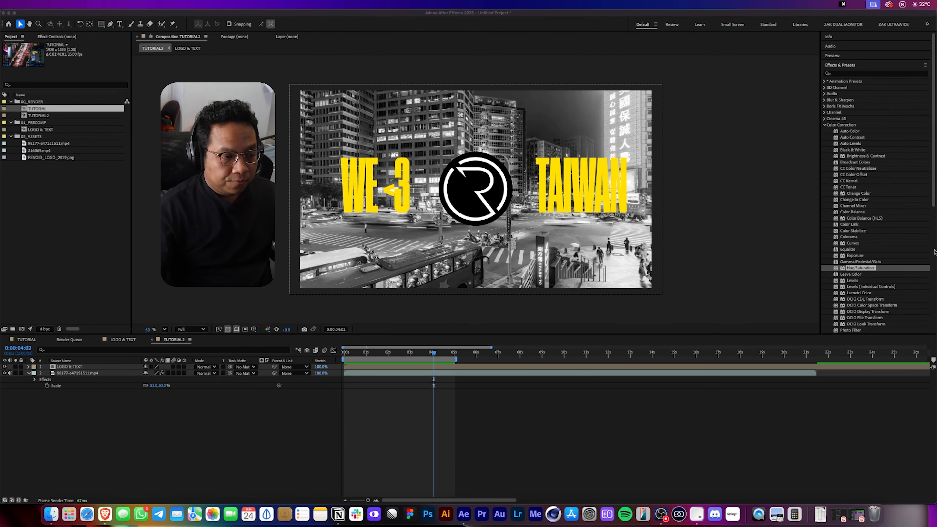
Open the TUTORIAL composition and add it to the render queue.
click(30, 188)
double_click(47, 109)
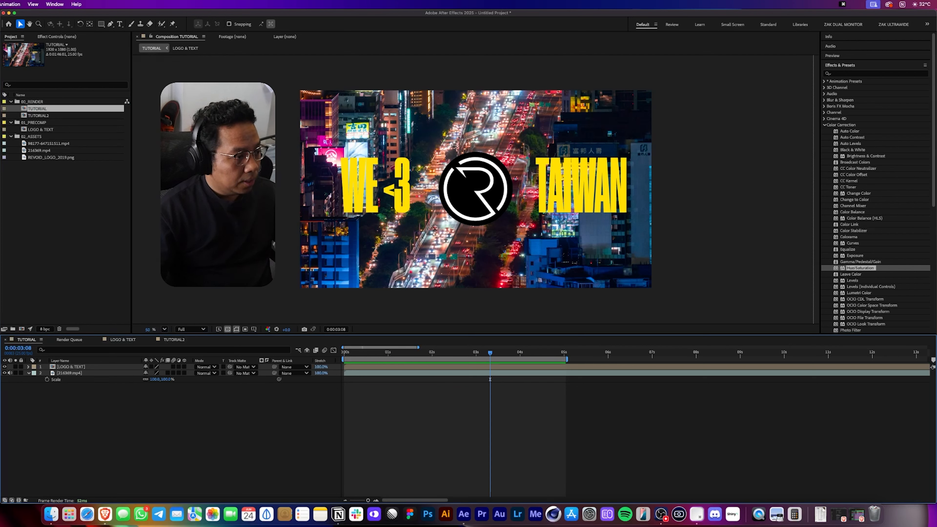
click(0, 4)
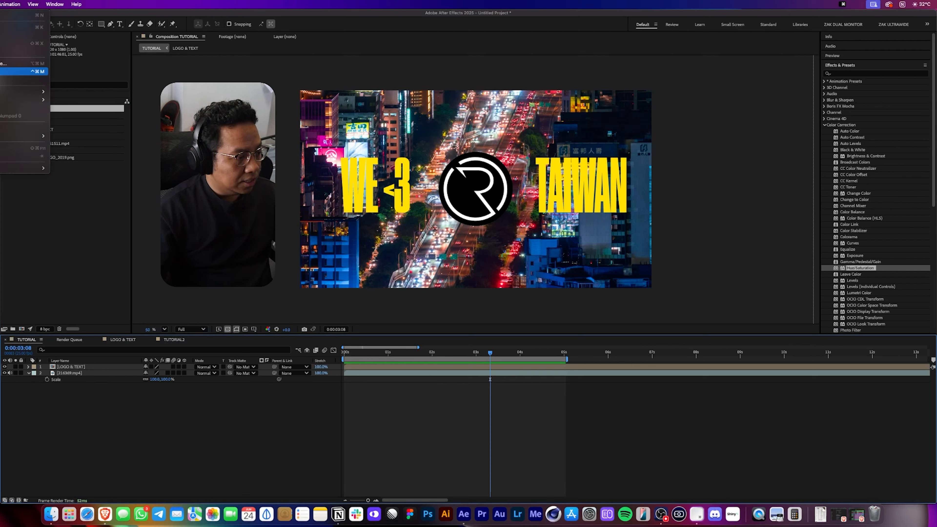
click(22, 71)
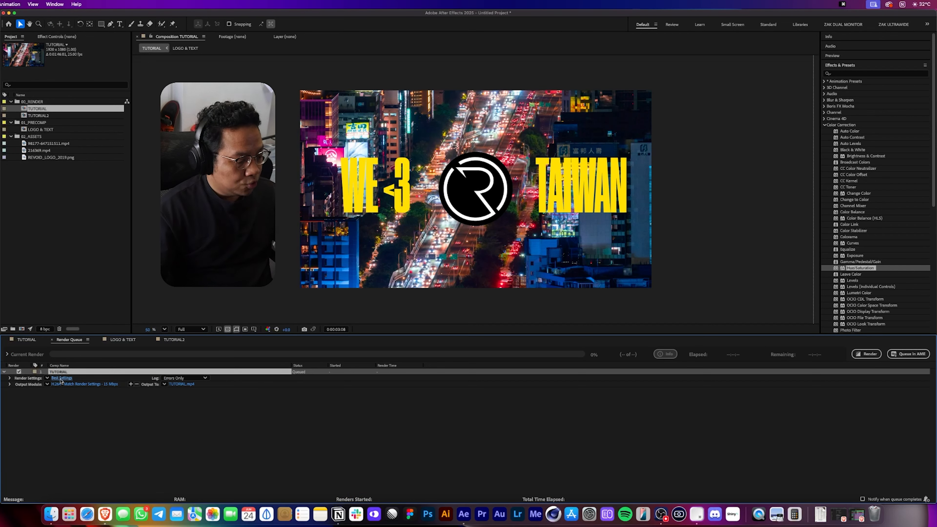
Set the output module format to QuickTime with the Apple ProRes 422 HQ codec.
click(73, 385)
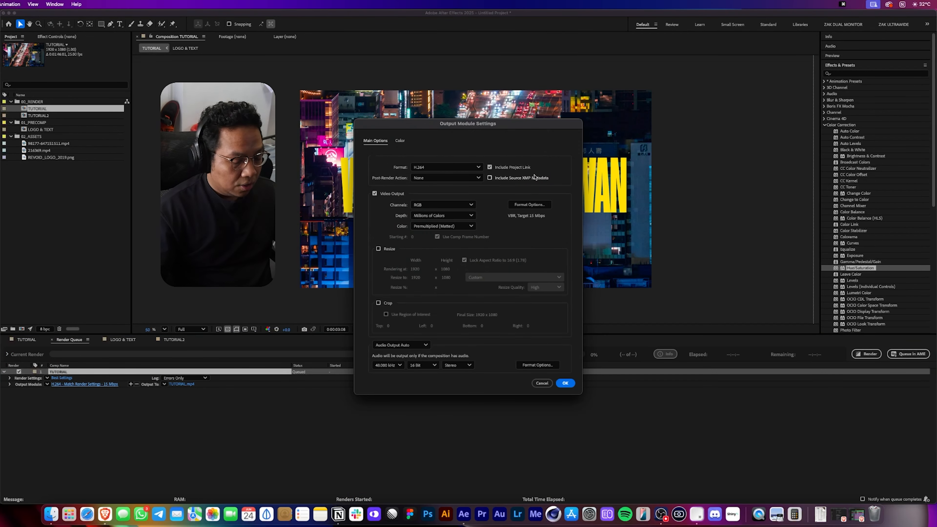
click(474, 169)
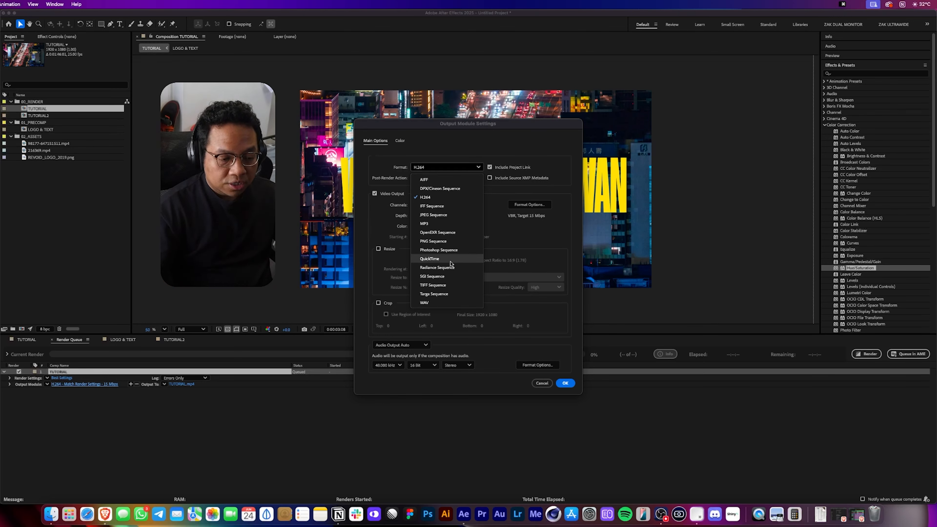
click(429, 259)
click(513, 204)
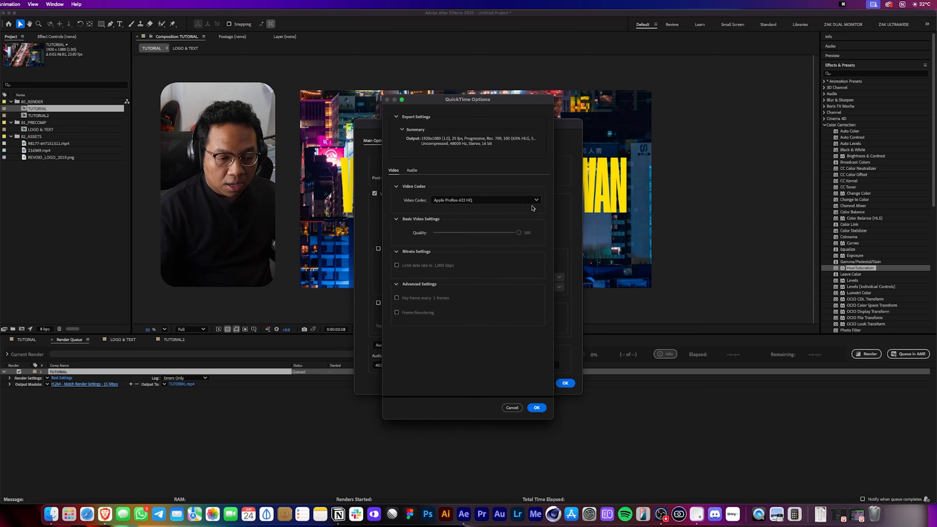
click(506, 199)
click(500, 259)
click(508, 199)
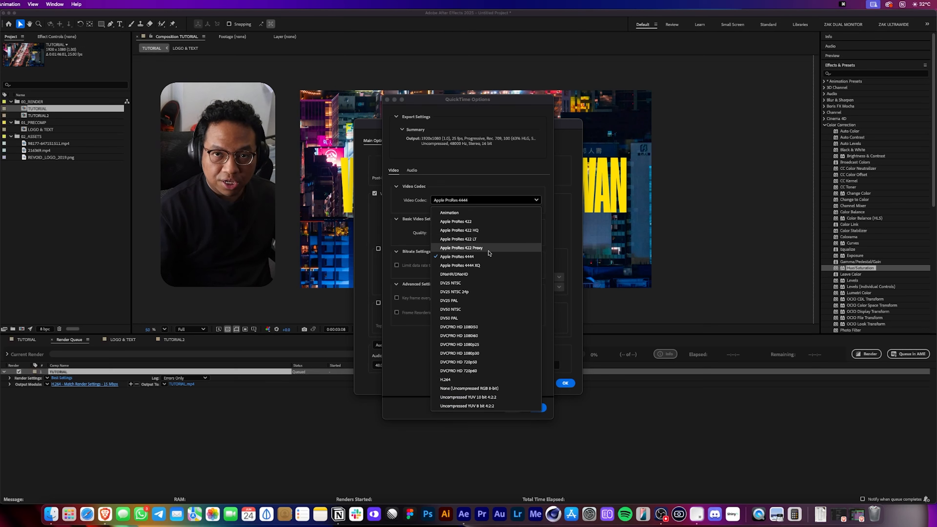
click(492, 230)
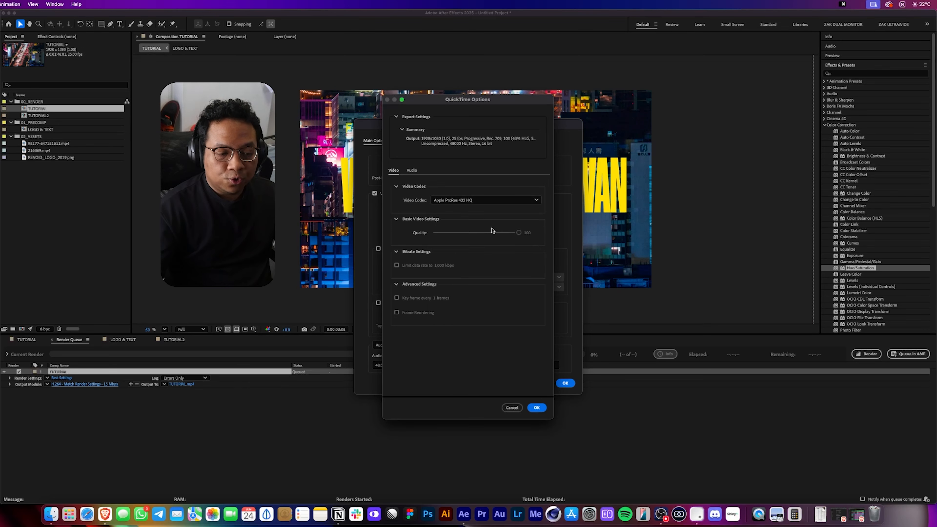
click(535, 408)
key(Return)
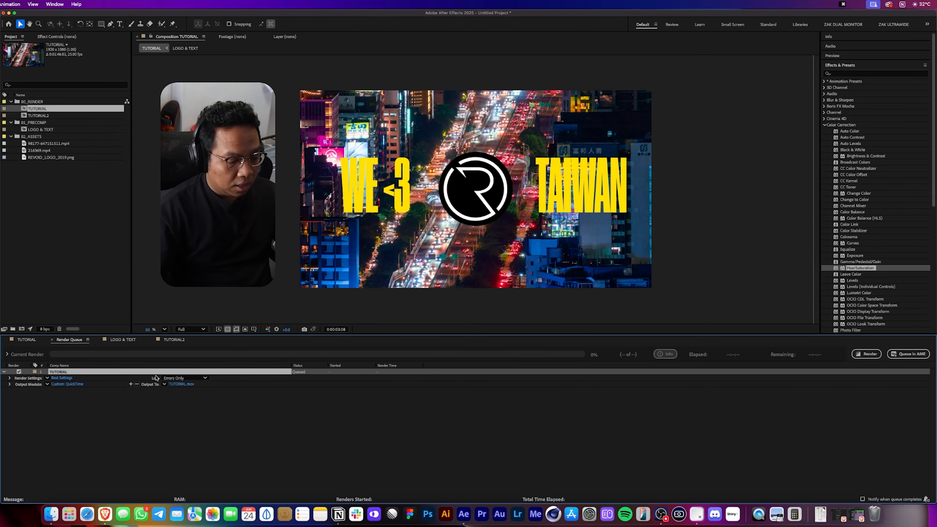
Save the output as TUTORIAL.mov in 03_REVIEW EXPORTS and render the queue.
click(171, 385)
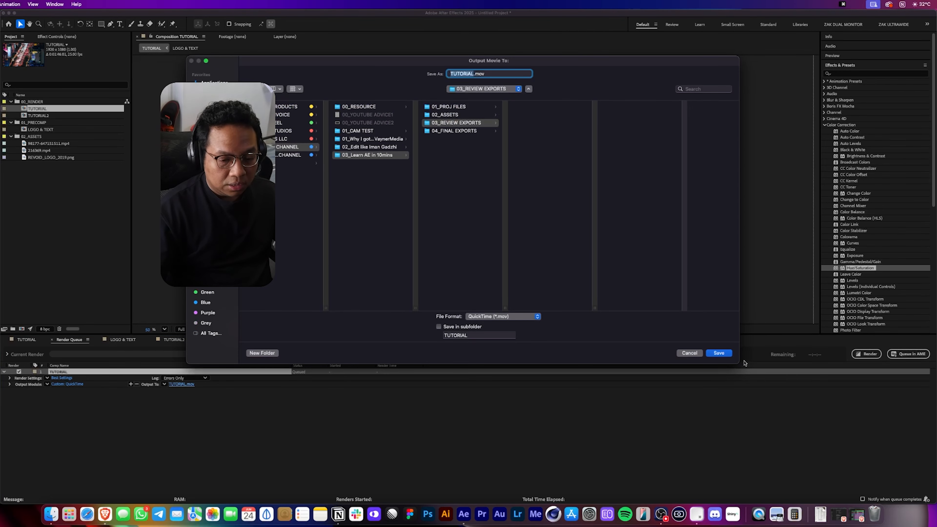
click(719, 353)
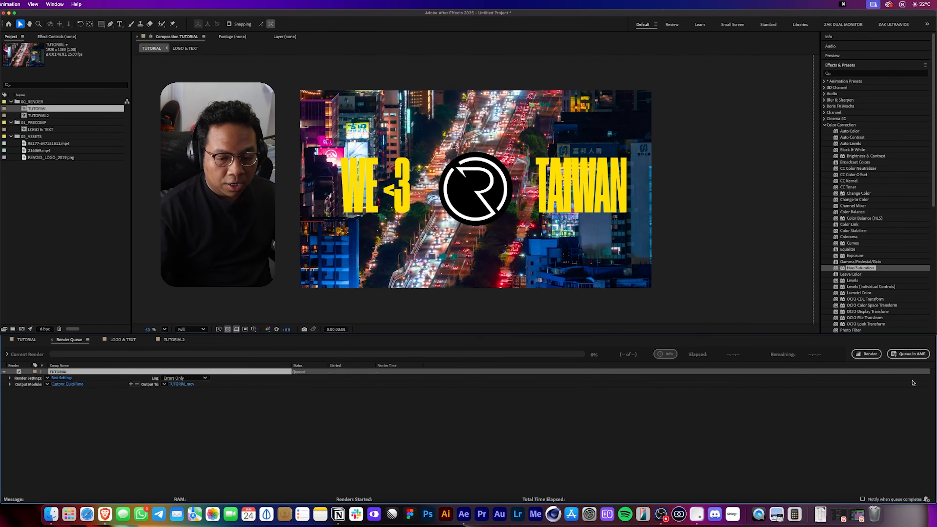
click(867, 354)
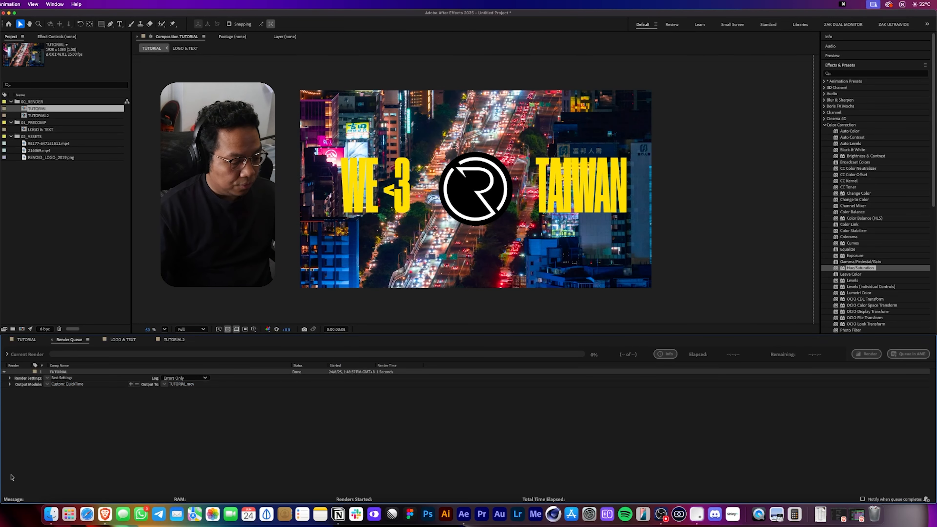
Open TUTORIAL.mov from 03_REVIEW EXPORTS in Finder and preview it.
click(51, 514)
click(614, 139)
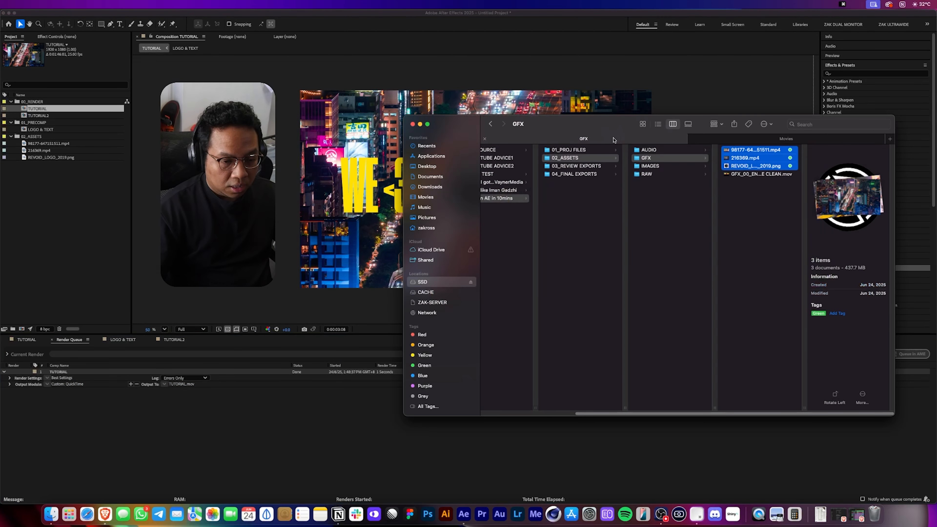
click(685, 202)
click(612, 166)
click(679, 151)
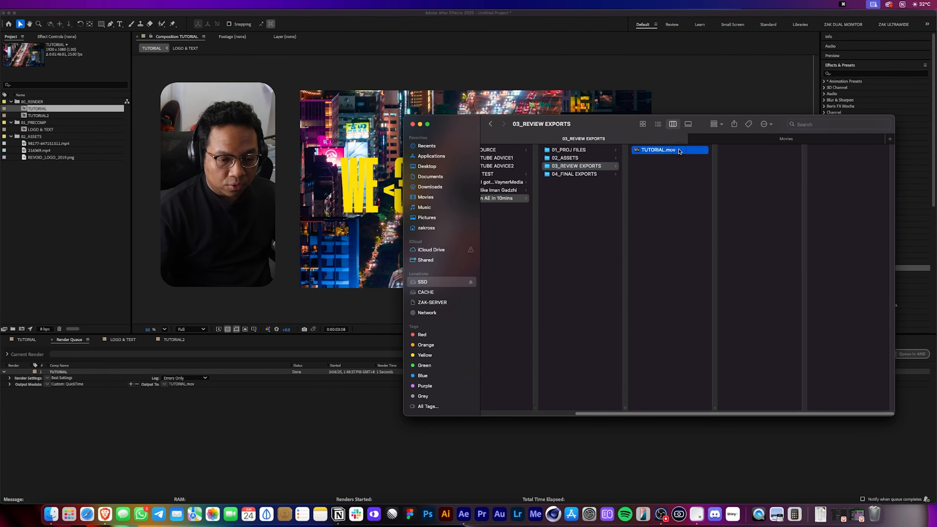
key(space)
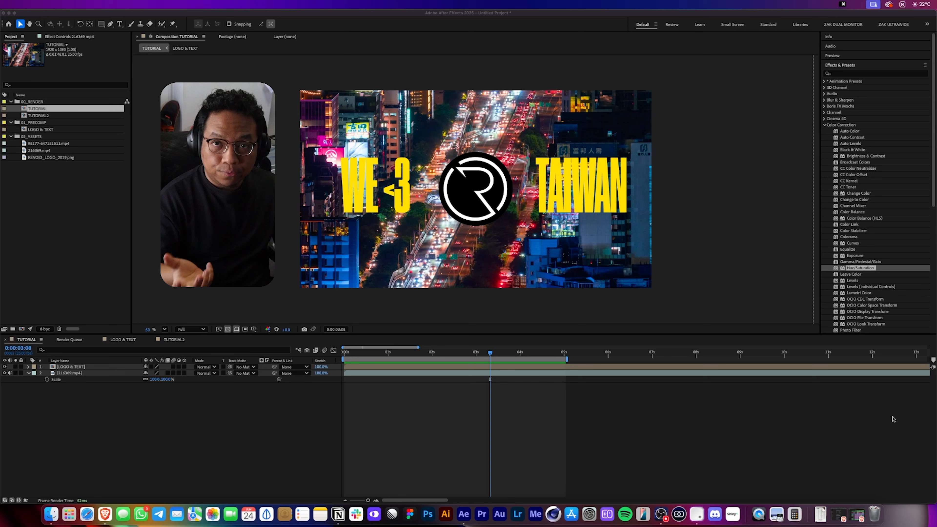
Send the TUTORIAL composition to the Adobe Media Encoder queue.
click(890, 425)
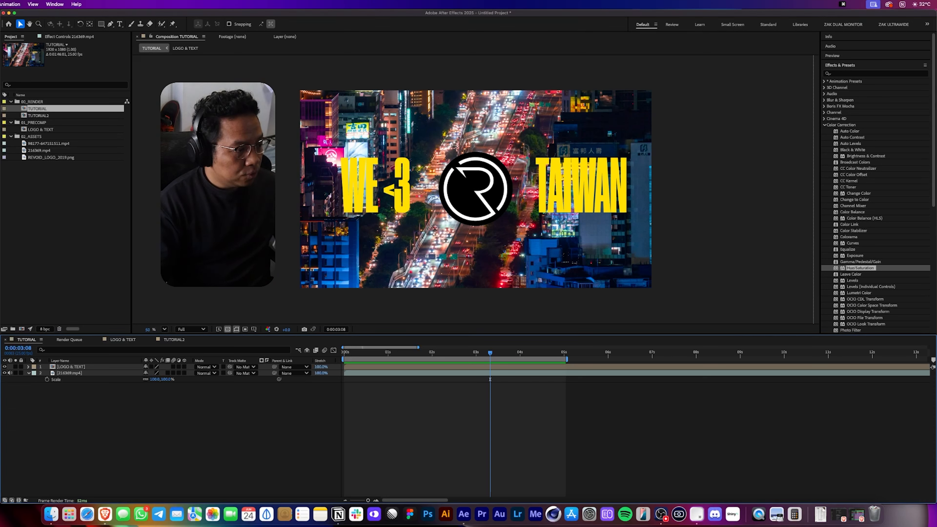
click(1, 5)
click(15, 64)
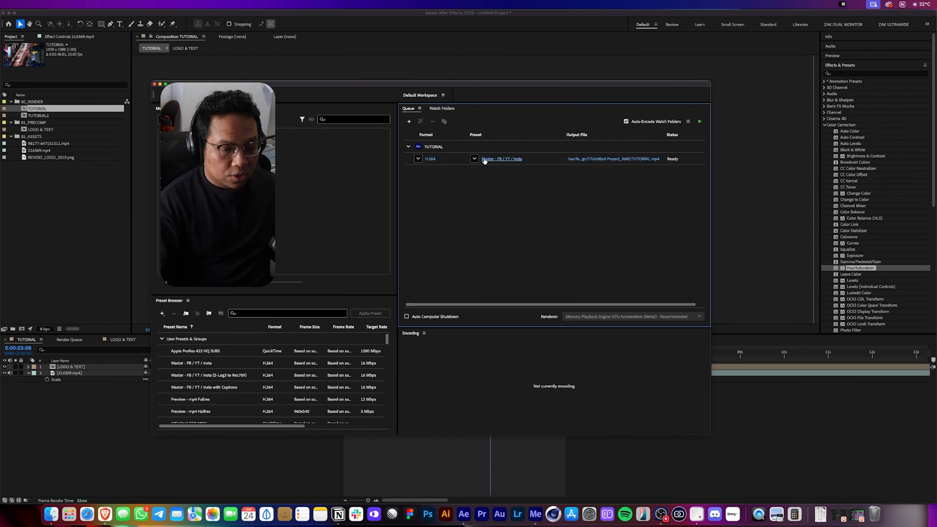
Set the encode format to H.264 with the Match Source - Adaptive High Bitrate preset.
click(418, 159)
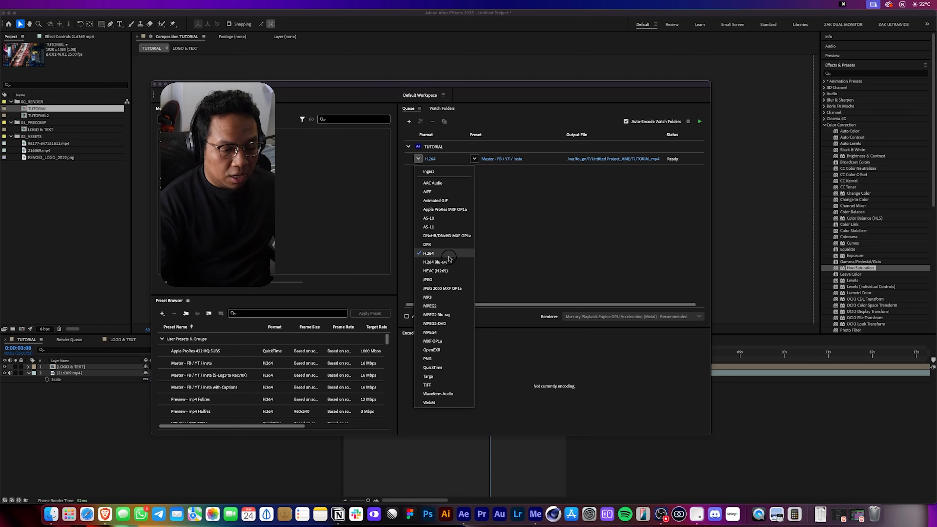
click(435, 255)
click(474, 159)
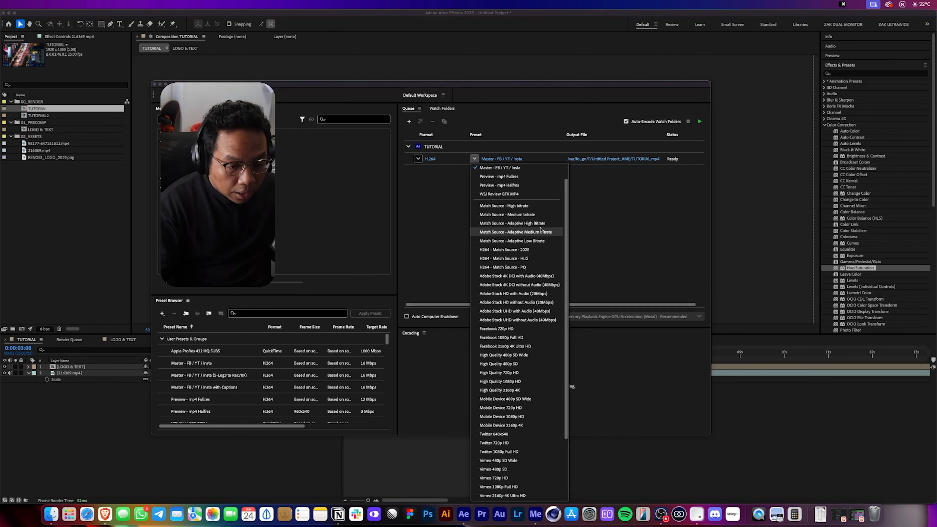
click(539, 204)
Set the output file to TUTORIAL YOUTUBE in the 03_REVIEW EXPORTS folder.
click(578, 160)
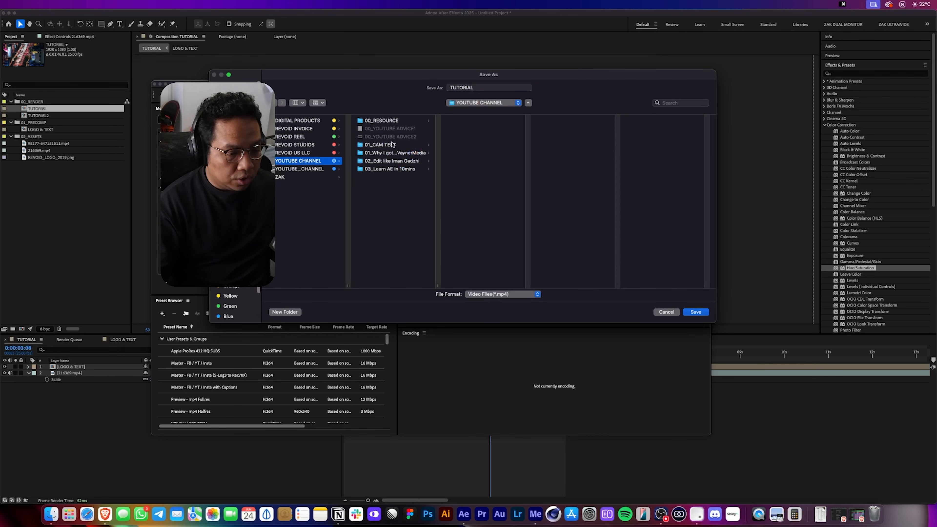
click(399, 169)
click(476, 137)
click(500, 88)
text(YOUTUBE)
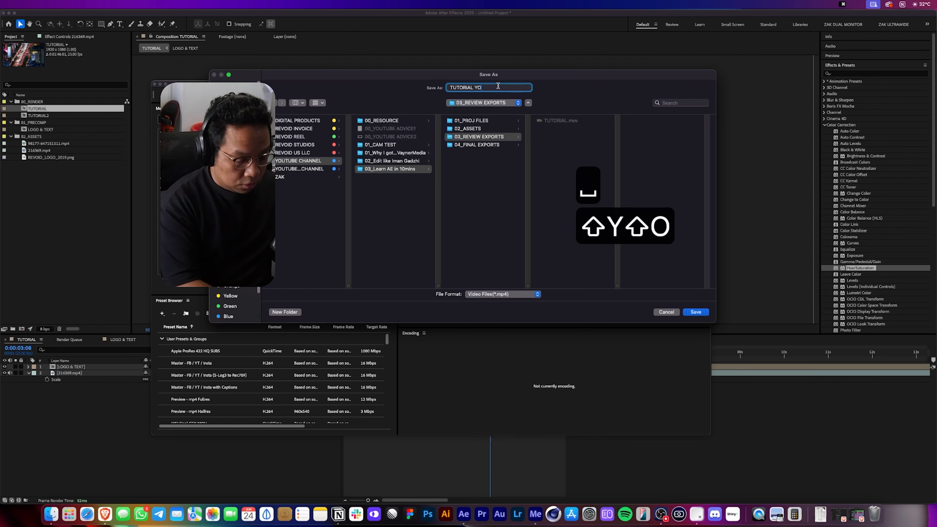
key(Return)
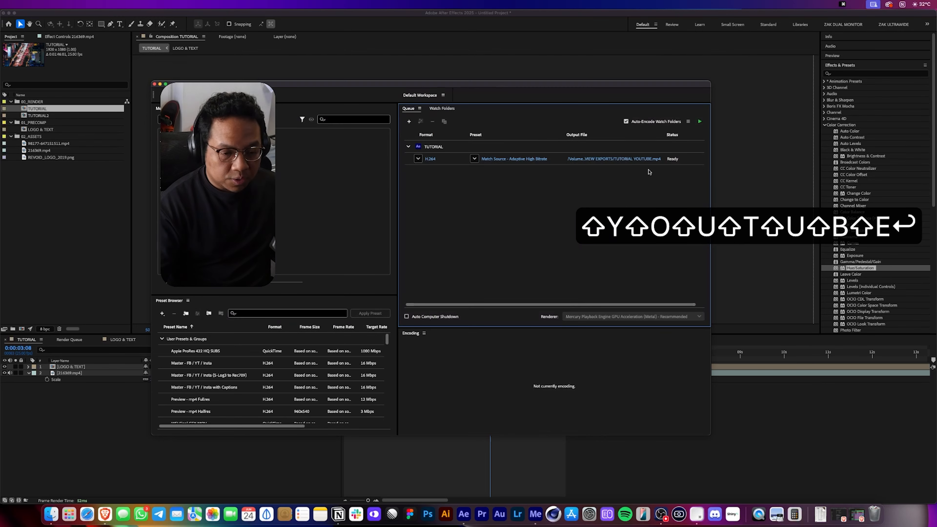
Start the encoding queue and reveal the exported file in Finder.
click(699, 121)
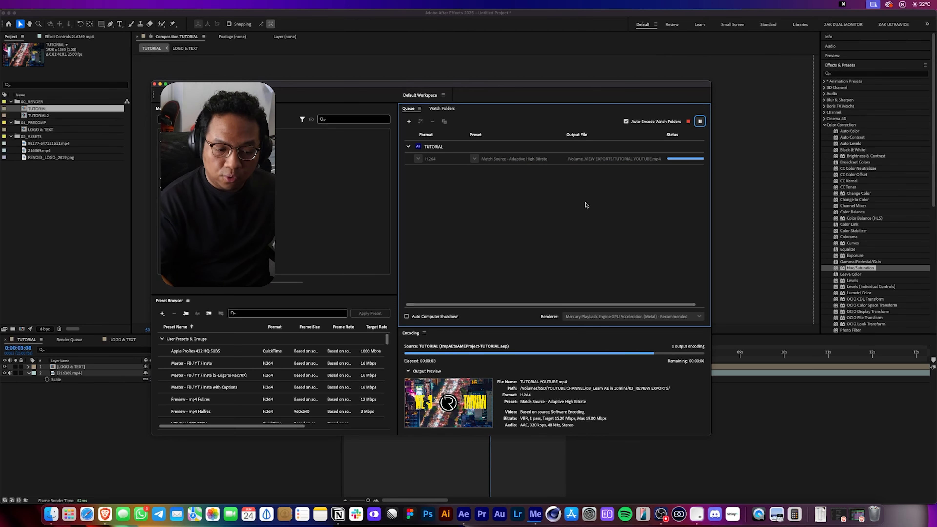
click(639, 159)
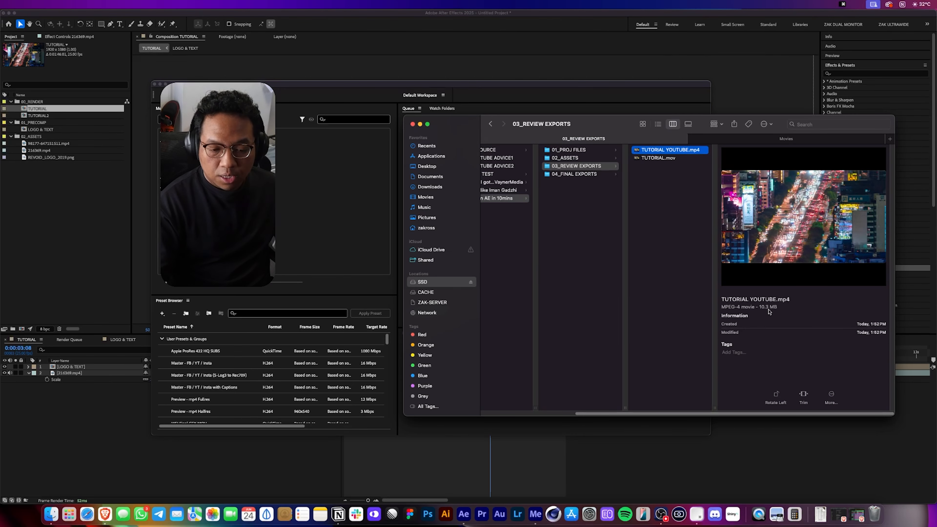